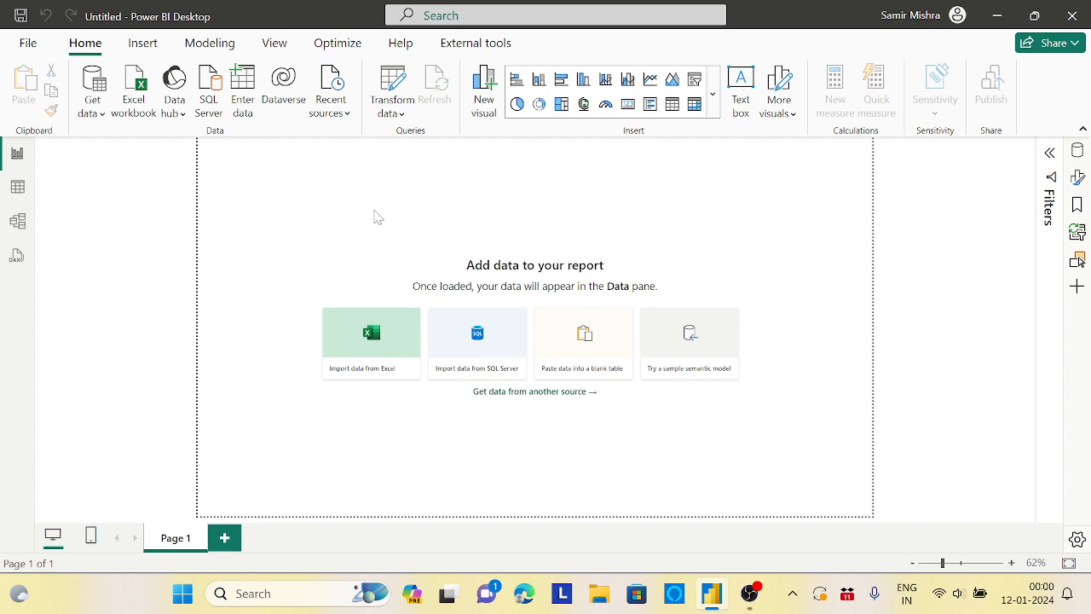
# Open the Store Data Excel workbook from the DAX Youtube Videos folder as the report's data source.
pyautogui.click(137, 100)
pyautogui.click(196, 145)
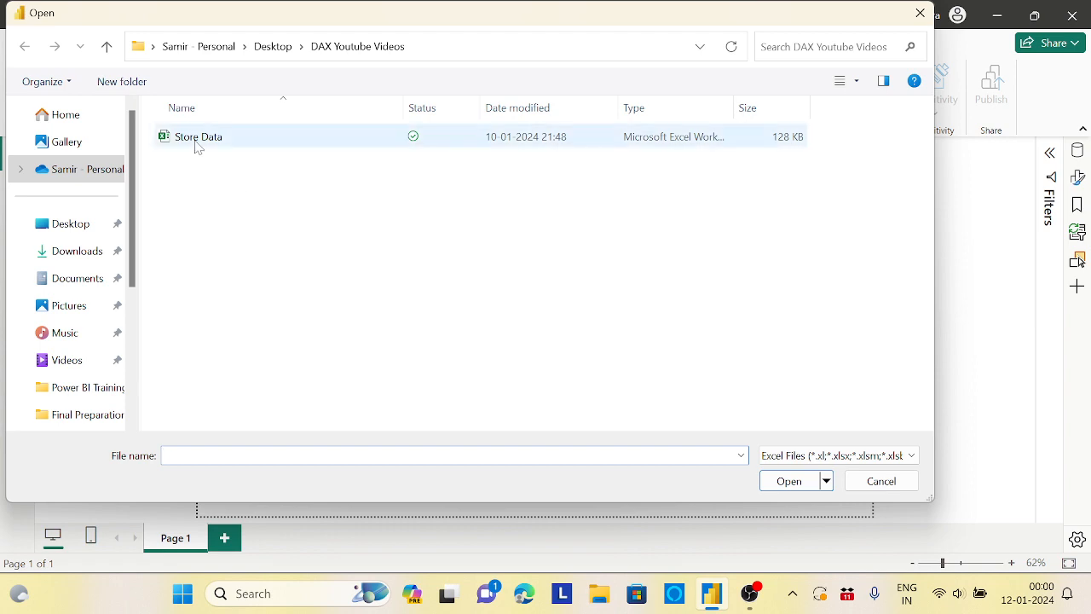
pyautogui.click(786, 482)
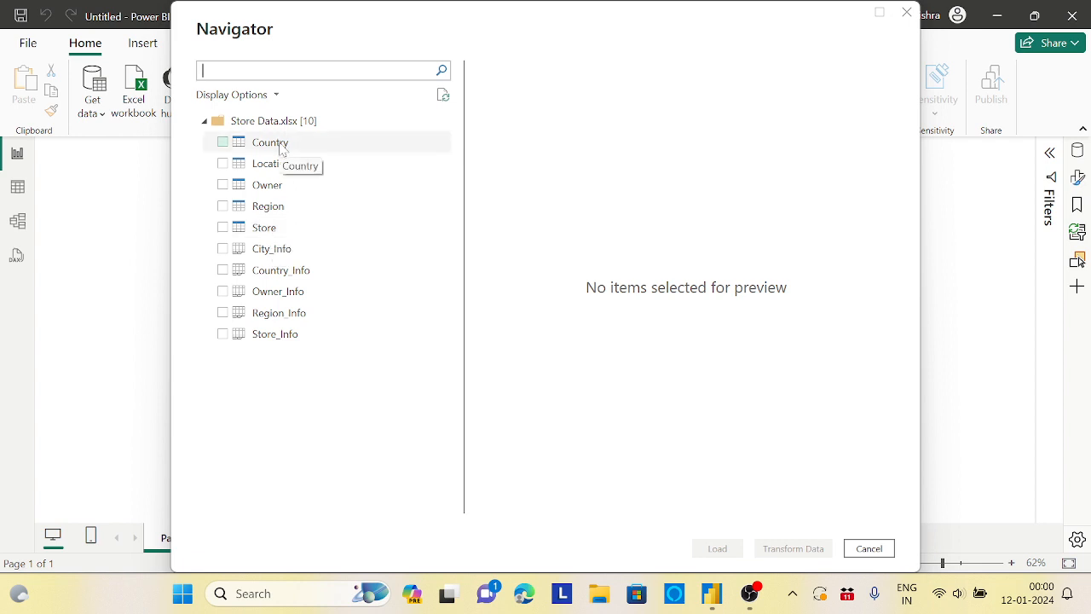
# Load the Country, Location, Owner, Region and Store tables from the workbook into the report.
pyautogui.click(223, 144)
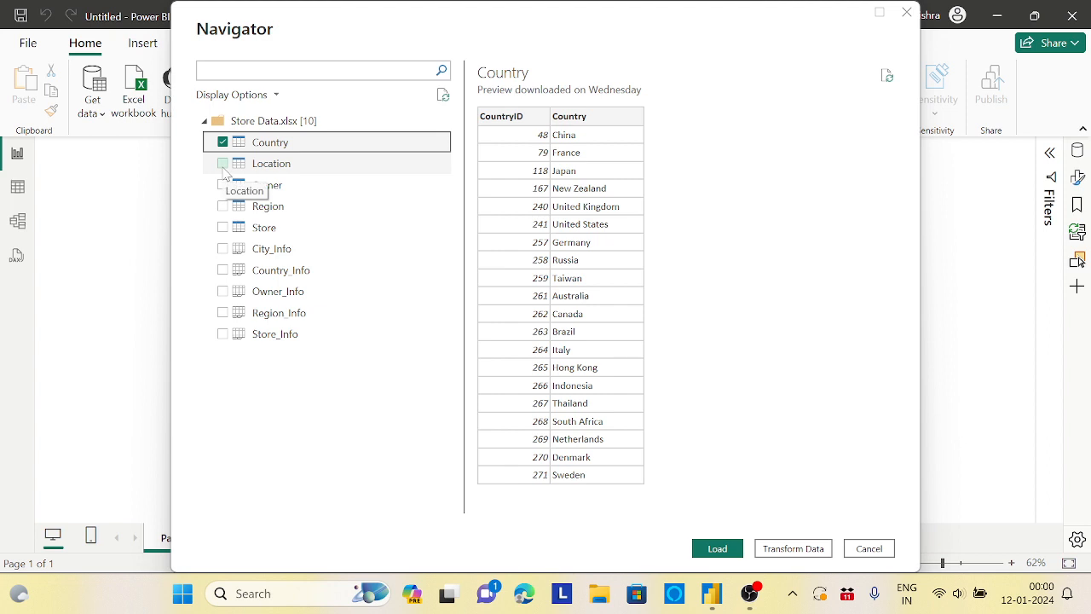
pyautogui.click(224, 164)
pyautogui.click(223, 187)
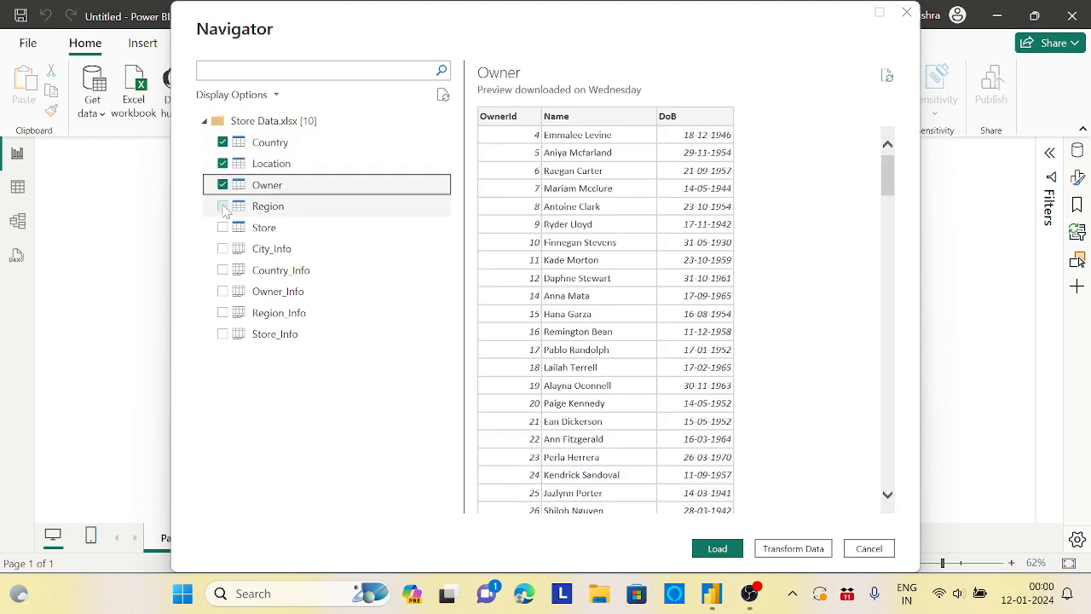
pyautogui.click(222, 207)
pyautogui.click(223, 229)
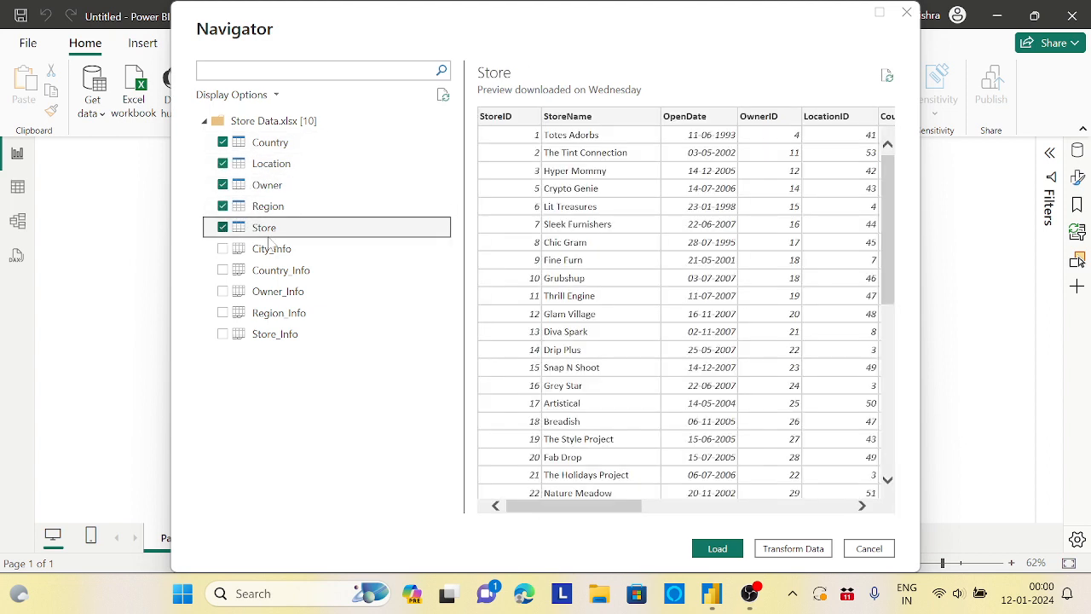
pyautogui.click(718, 551)
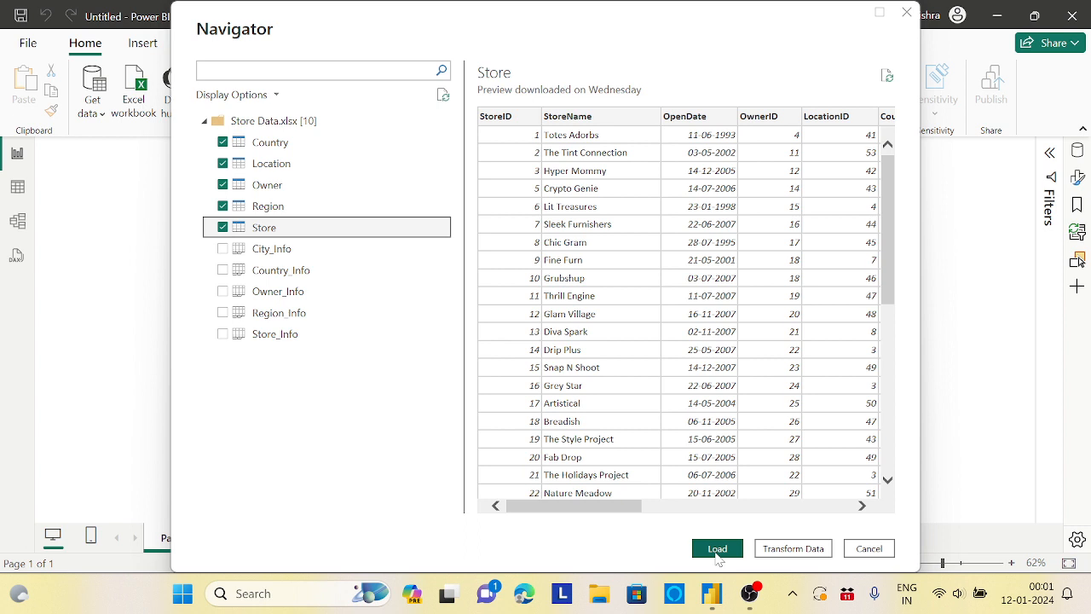
pyautogui.click(718, 549)
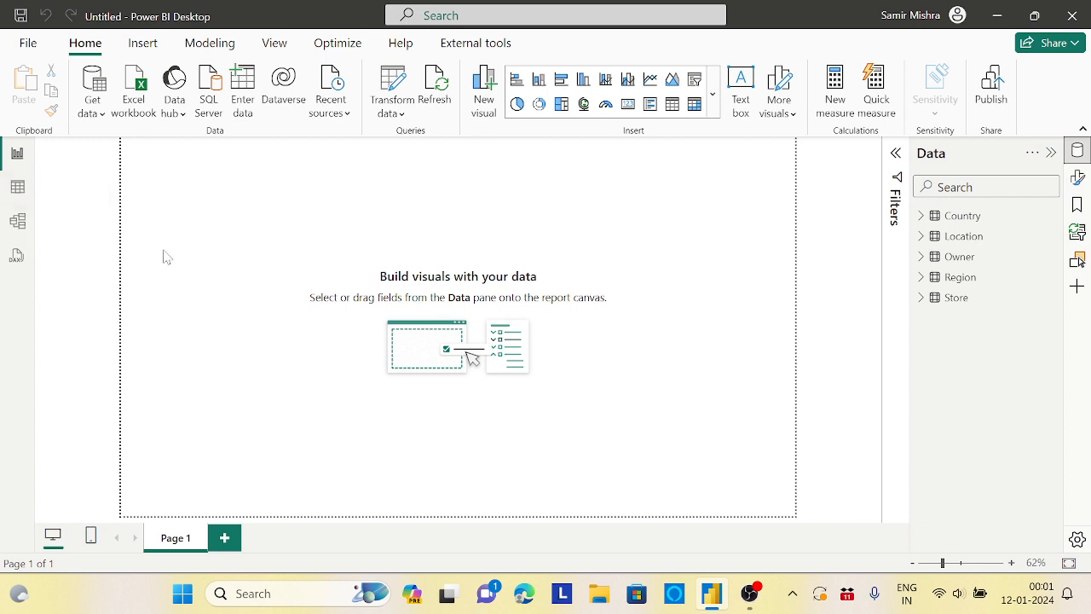
# Arrange the model diagram so the Region, Country, Location and Owner tables are spread out around the central Store table.
pyautogui.click(17, 222)
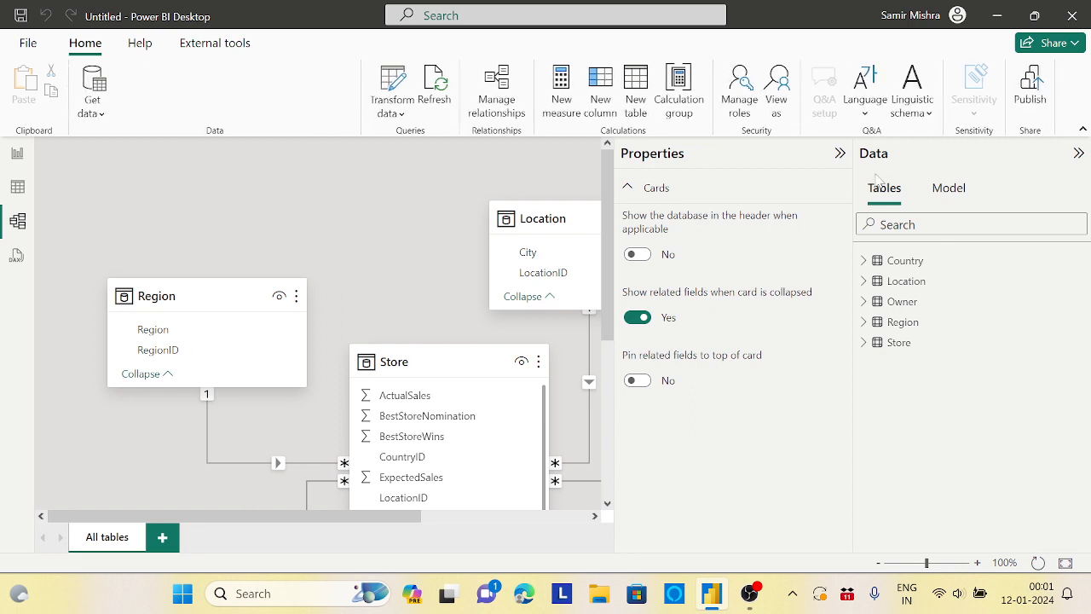
pyautogui.click(840, 153)
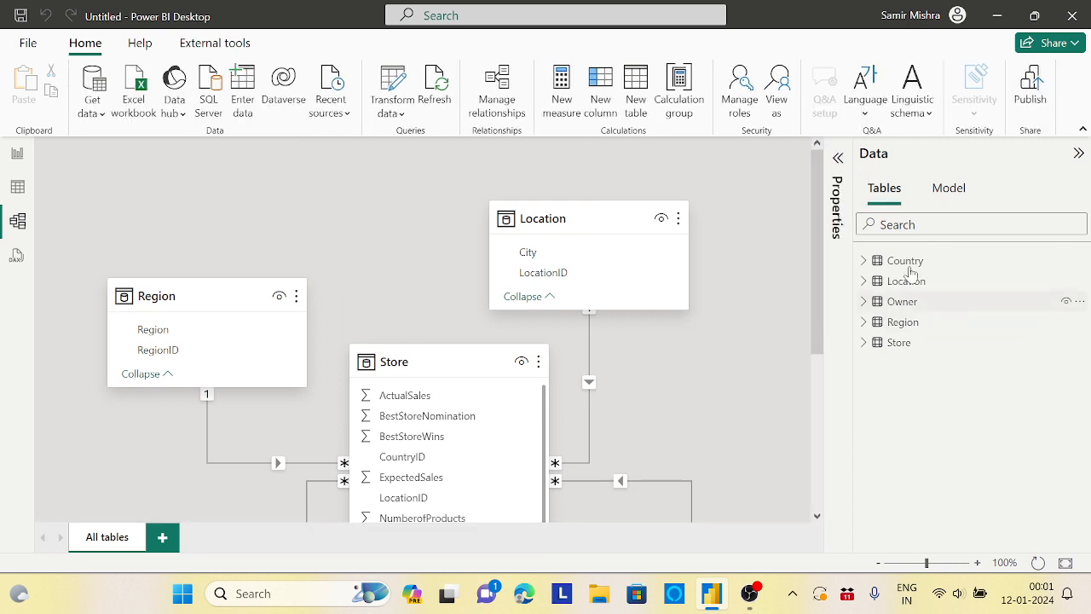
pyautogui.moveTo(813, 206); pyautogui.dragTo(824, 269)
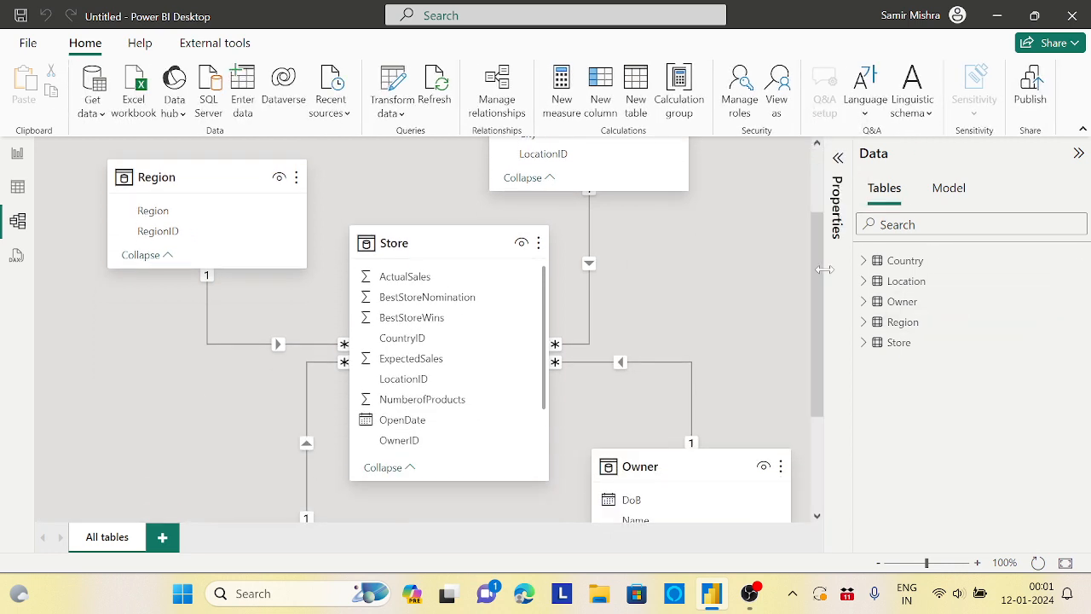
pyautogui.click(1066, 563)
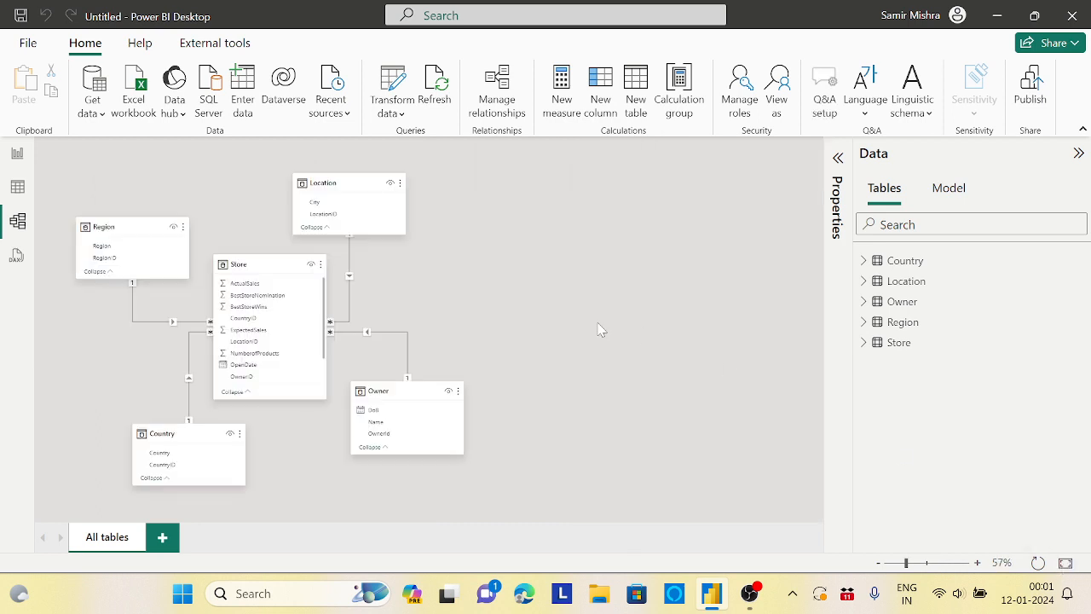
pyautogui.click(360, 201)
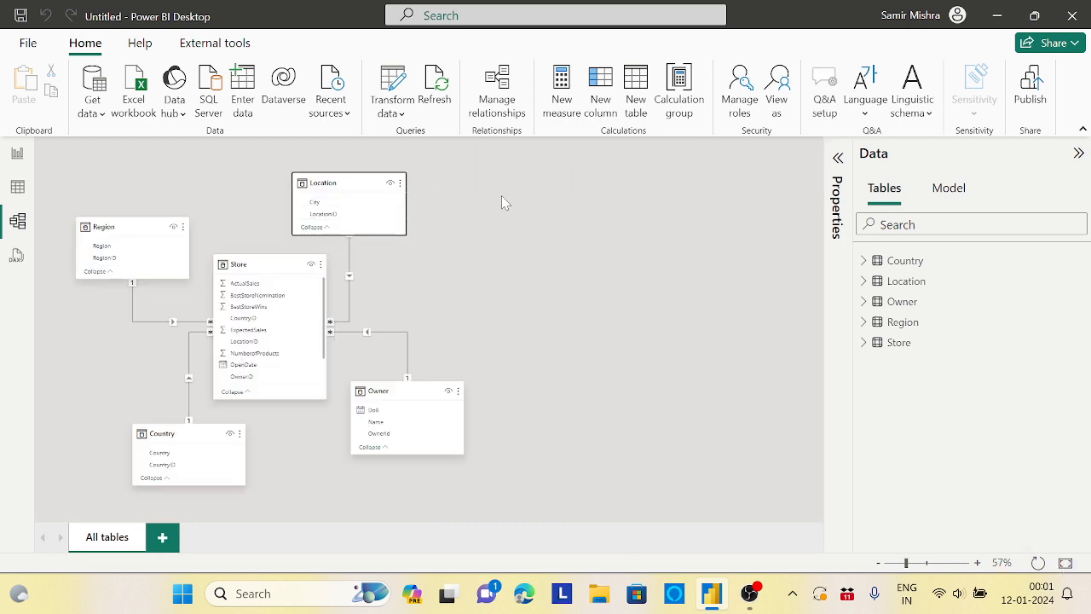
pyautogui.moveTo(351, 182); pyautogui.dragTo(500, 186)
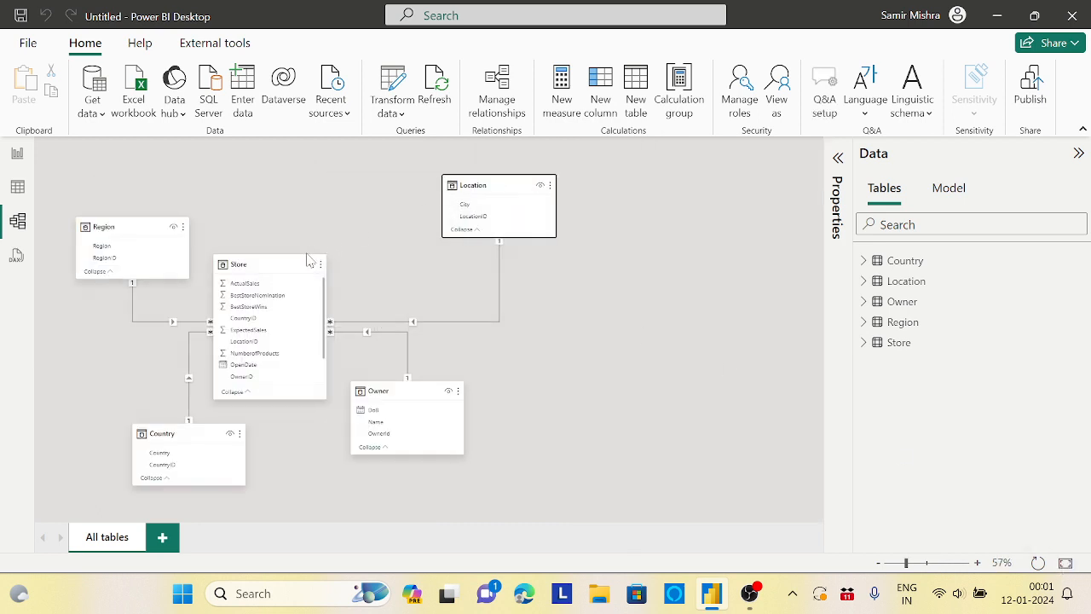
pyautogui.moveTo(288, 261); pyautogui.dragTo(318, 244)
pyautogui.moveTo(156, 220); pyautogui.dragTo(139, 194)
pyautogui.moveTo(195, 435); pyautogui.dragTo(145, 441)
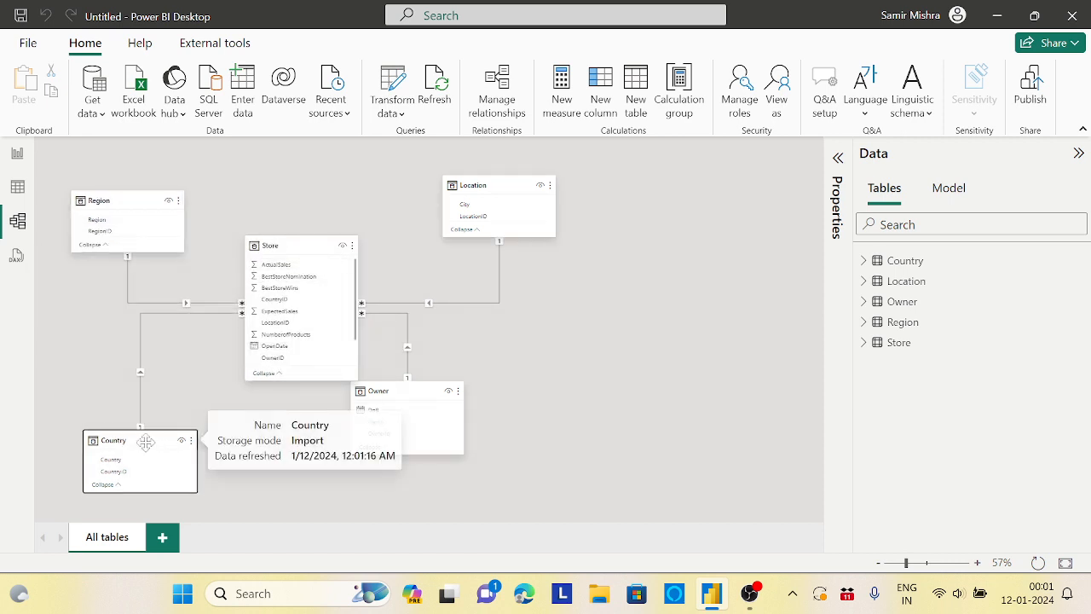
pyautogui.moveTo(411, 391); pyautogui.dragTo(520, 417)
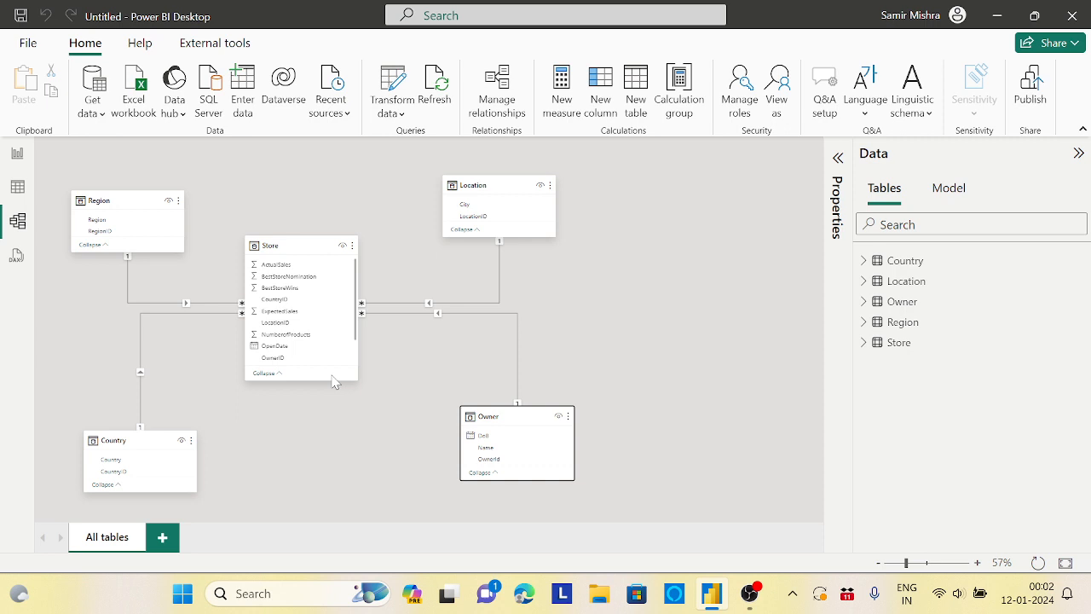
# Examine the Store table's rows and all its columns, including the distinct values in BestStoreNomination.
pyautogui.click(21, 196)
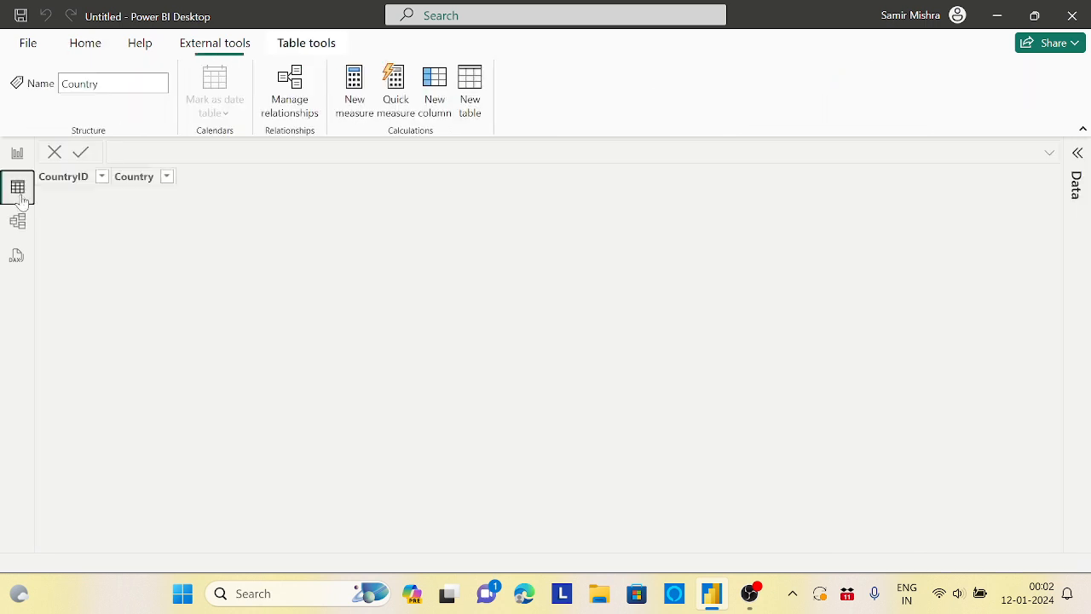
pyautogui.click(1078, 153)
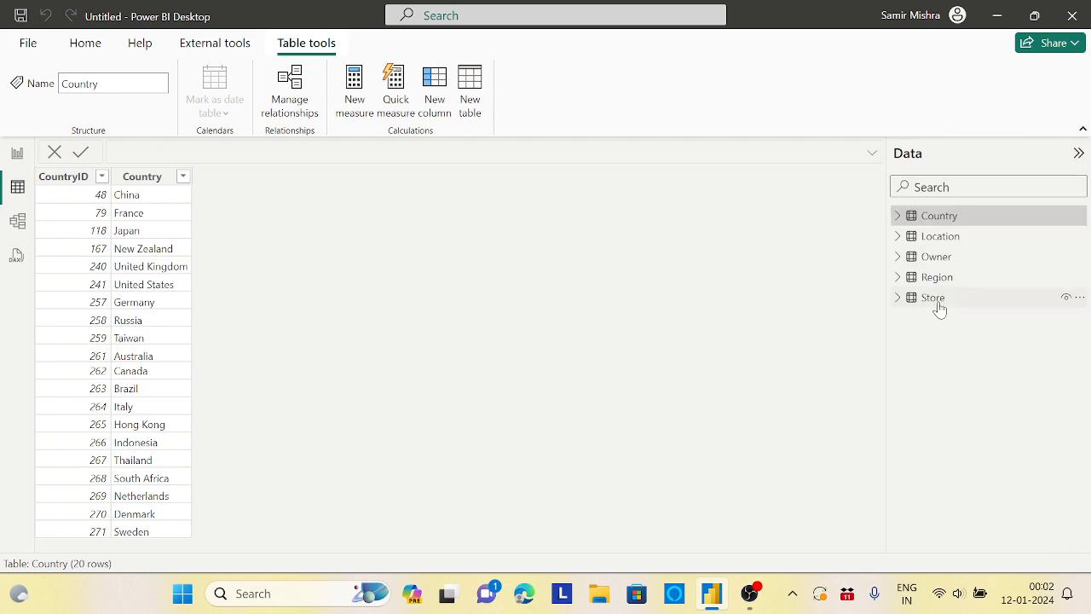
pyautogui.click(937, 303)
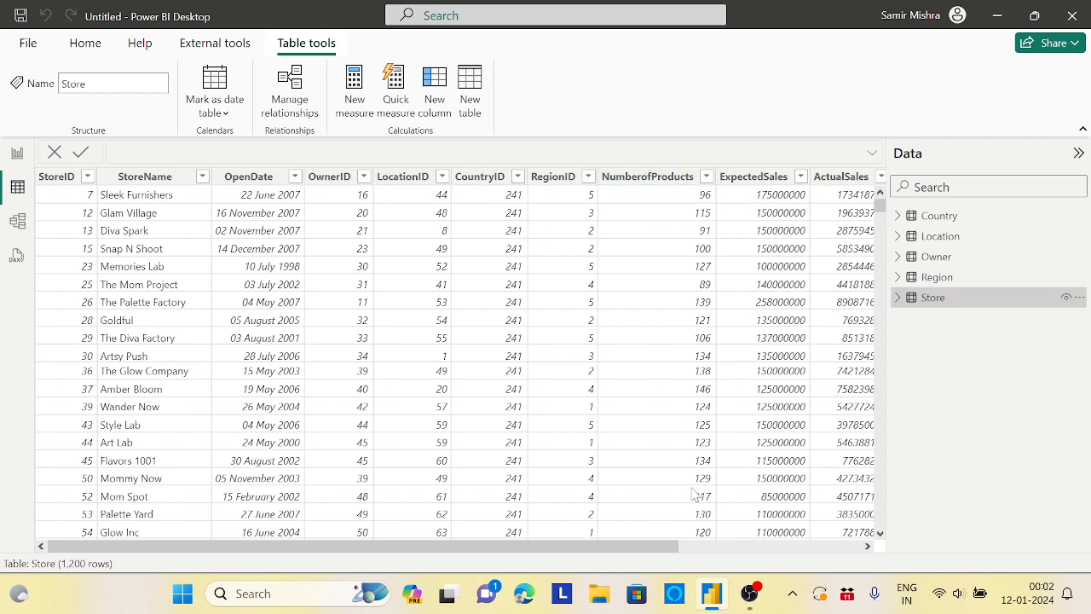
pyautogui.moveTo(653, 547); pyautogui.dragTo(855, 554)
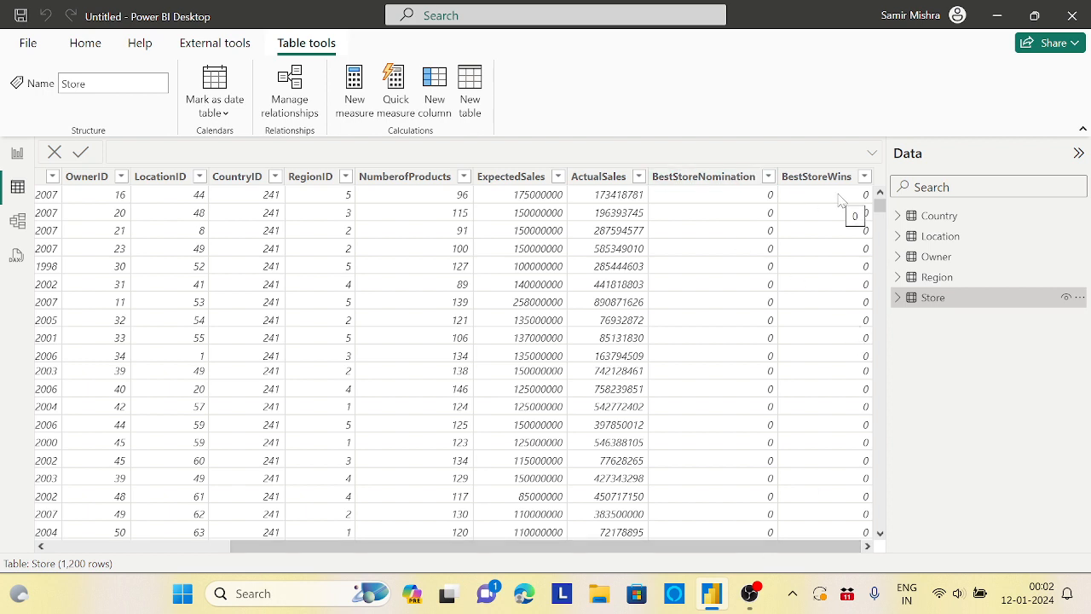
pyautogui.click(768, 177)
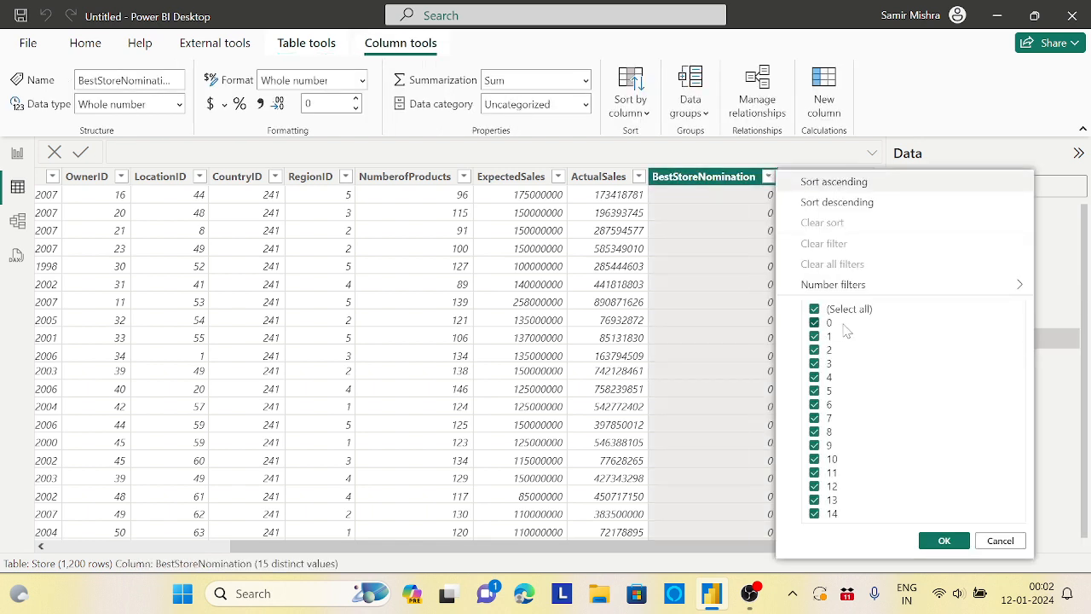
pyautogui.click(697, 556)
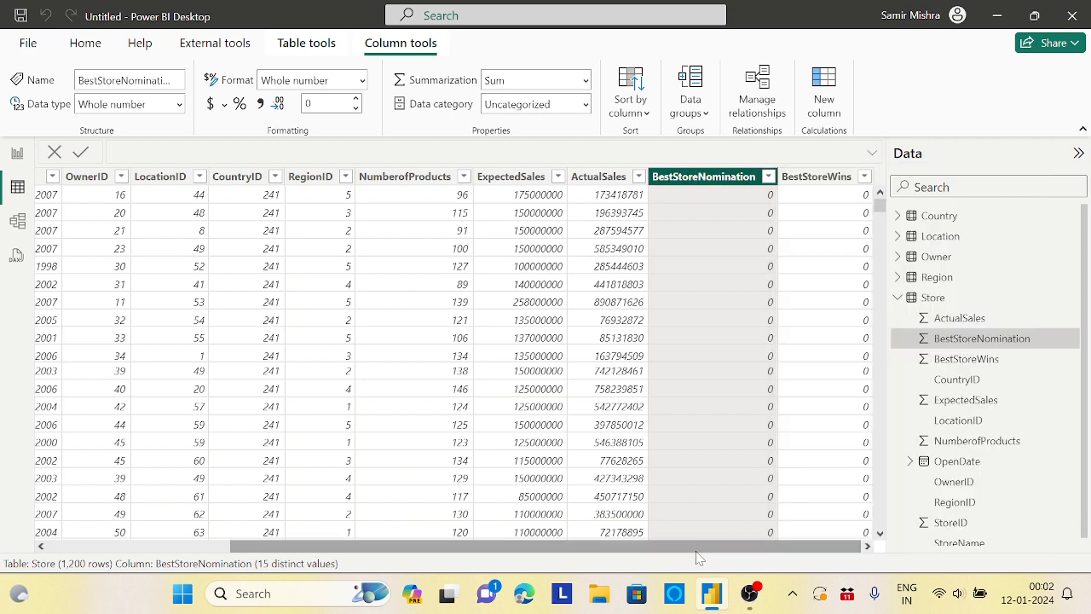
# Review the data in the Region, Owner, Location and Country tables one after another.
pyautogui.click(899, 299)
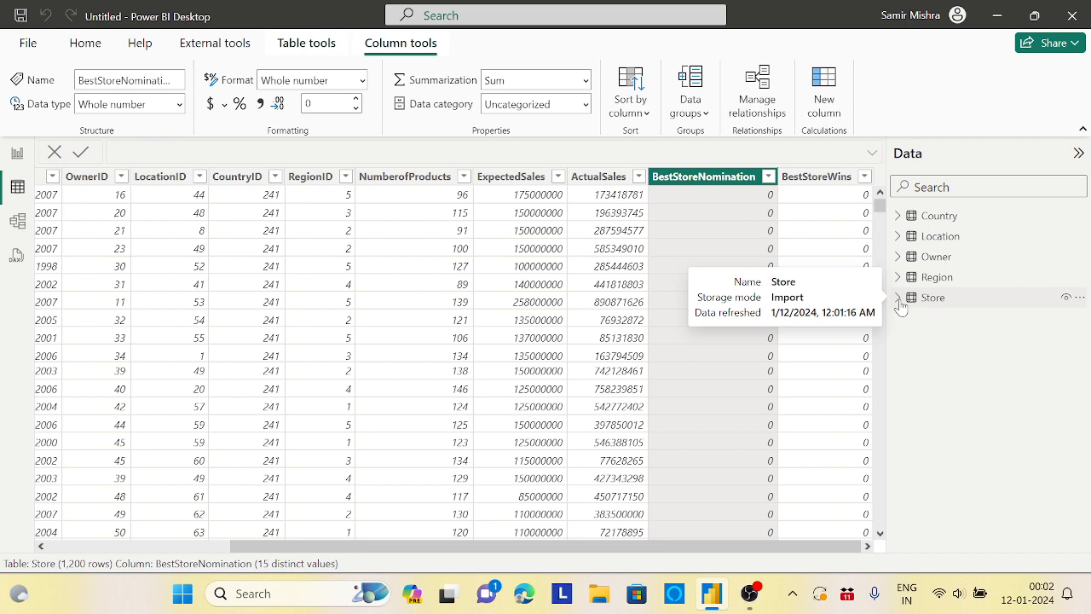
pyautogui.click(943, 278)
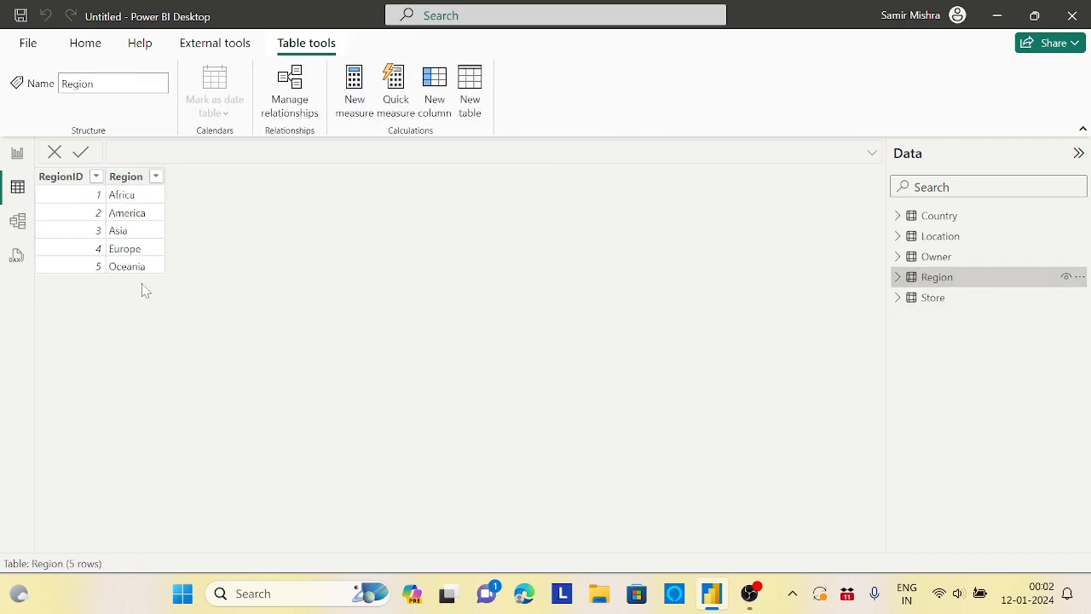
pyautogui.click(934, 262)
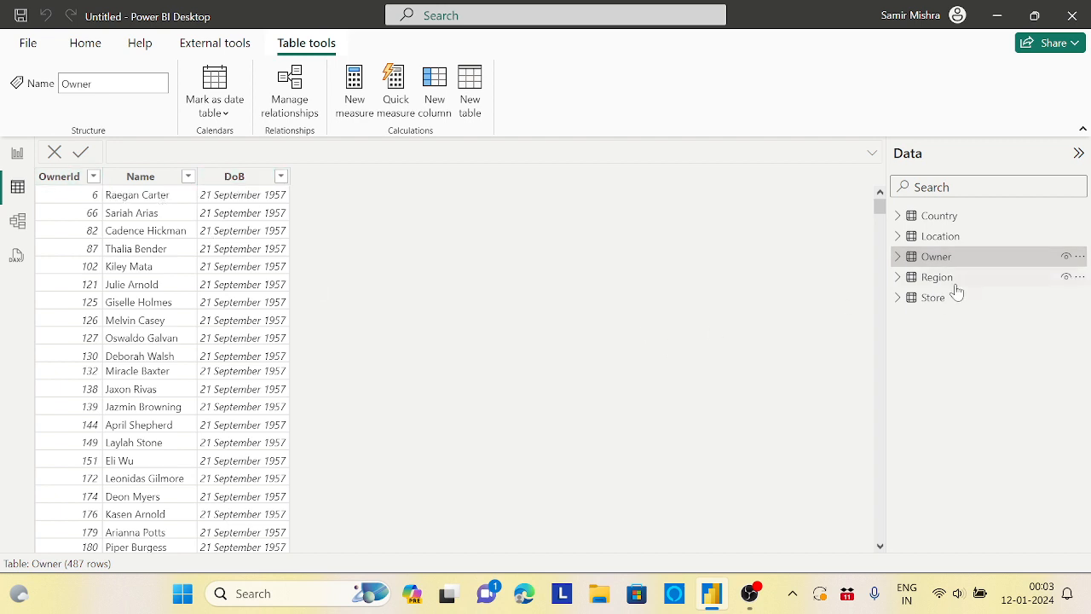
pyautogui.click(941, 239)
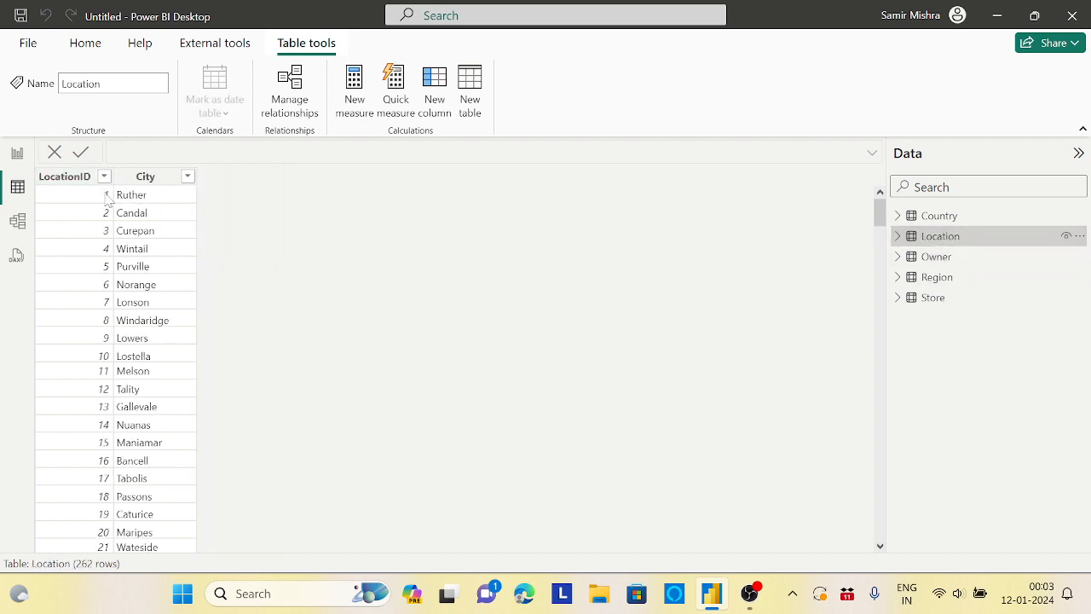
pyautogui.click(953, 219)
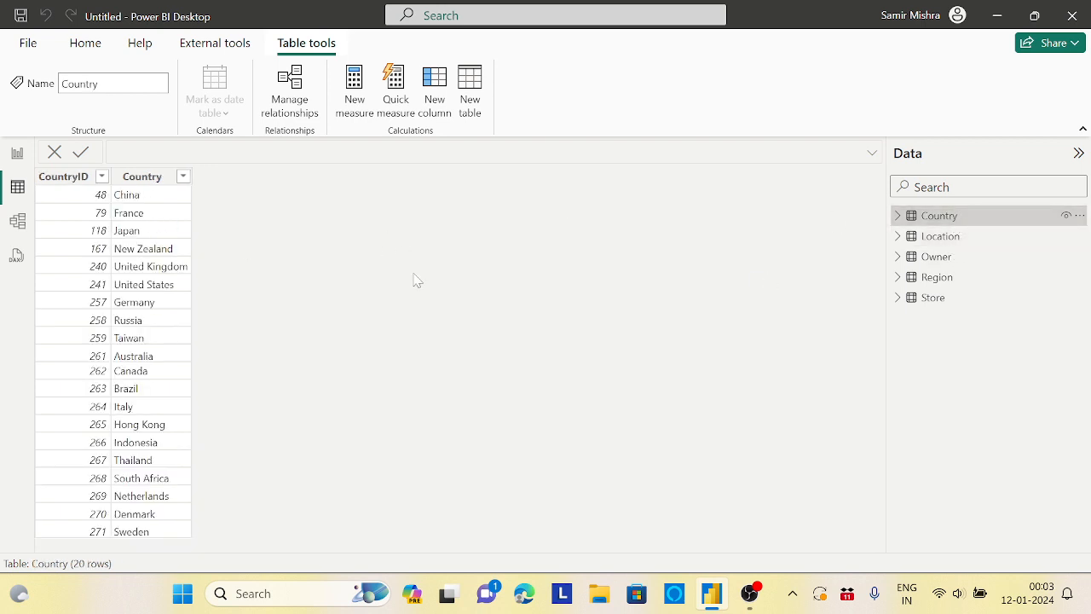
# Insert a matrix visual on report Page 1 and enlarge it to a wide rectangle.
pyautogui.click(18, 155)
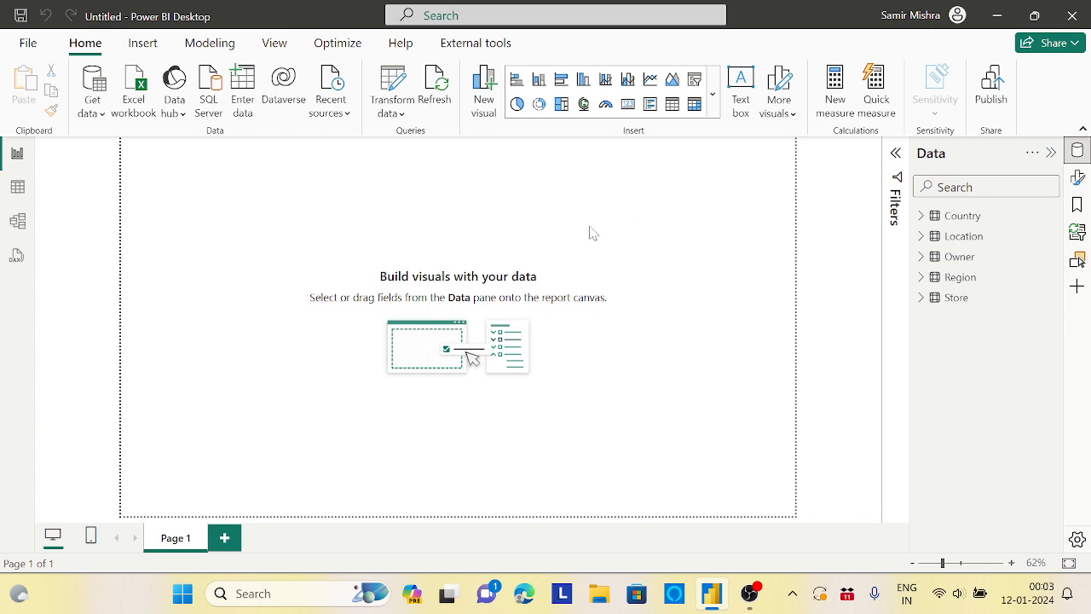
pyautogui.click(695, 104)
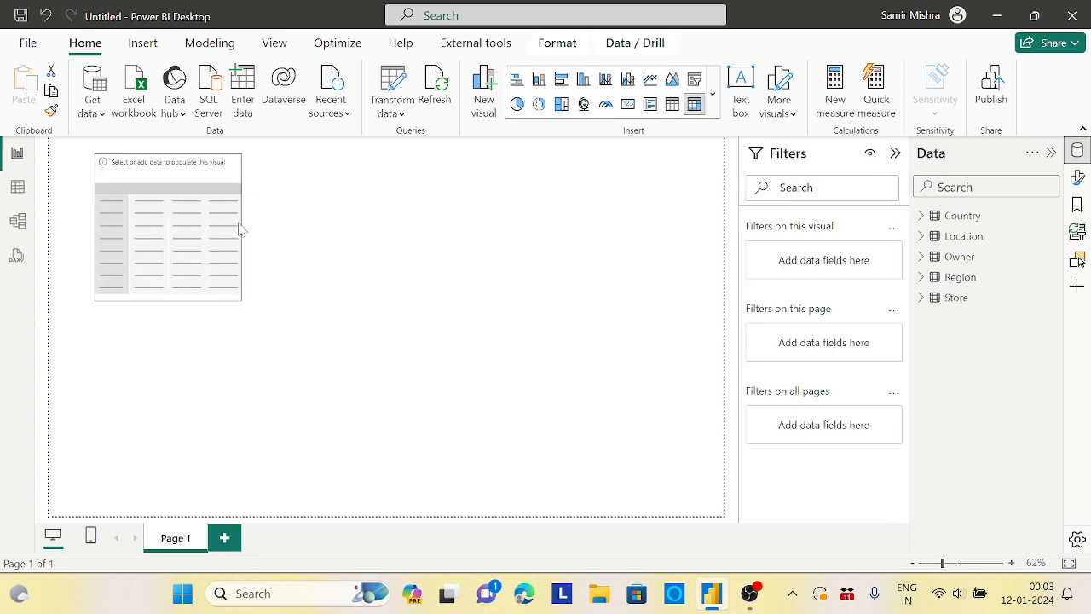
pyautogui.moveTo(265, 314); pyautogui.dragTo(404, 347)
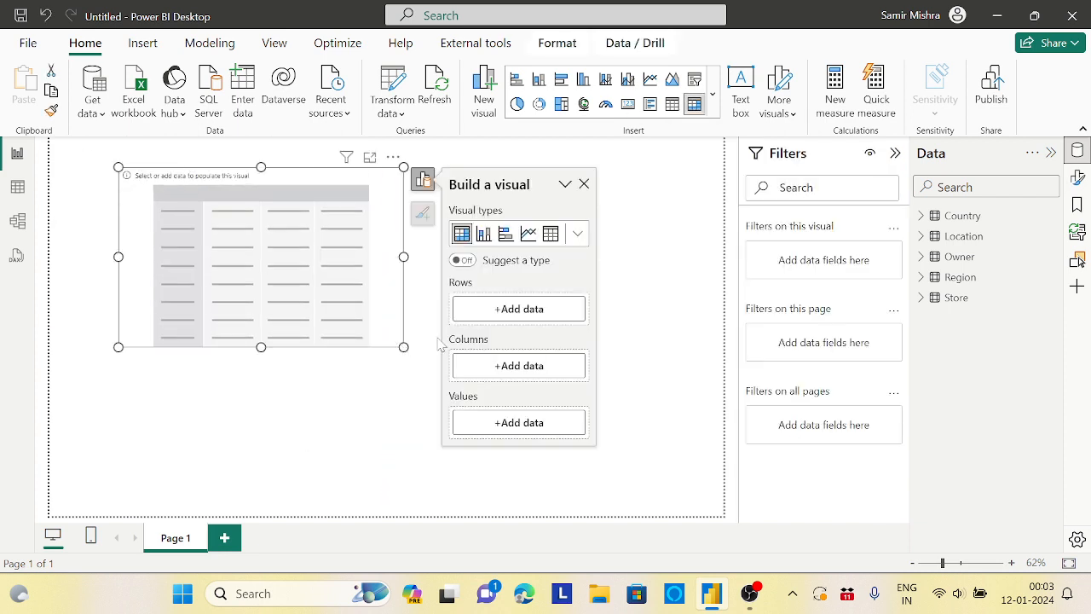
# Add Country, City from the Location table and StoreName from the Store table as the matrix's row levels.
pyautogui.click(516, 310)
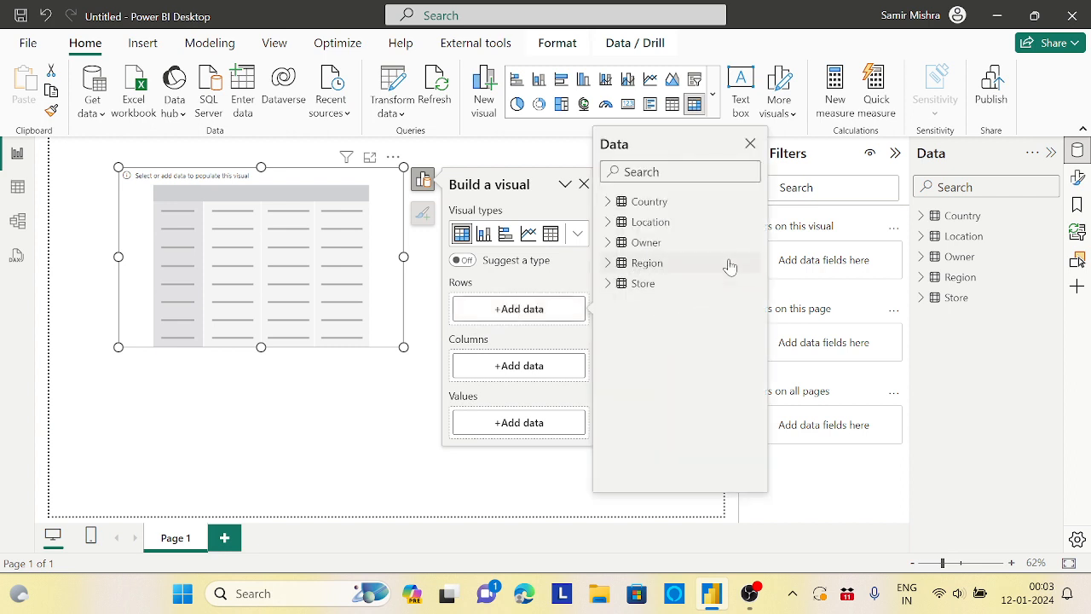
pyautogui.click(607, 203)
pyautogui.click(634, 222)
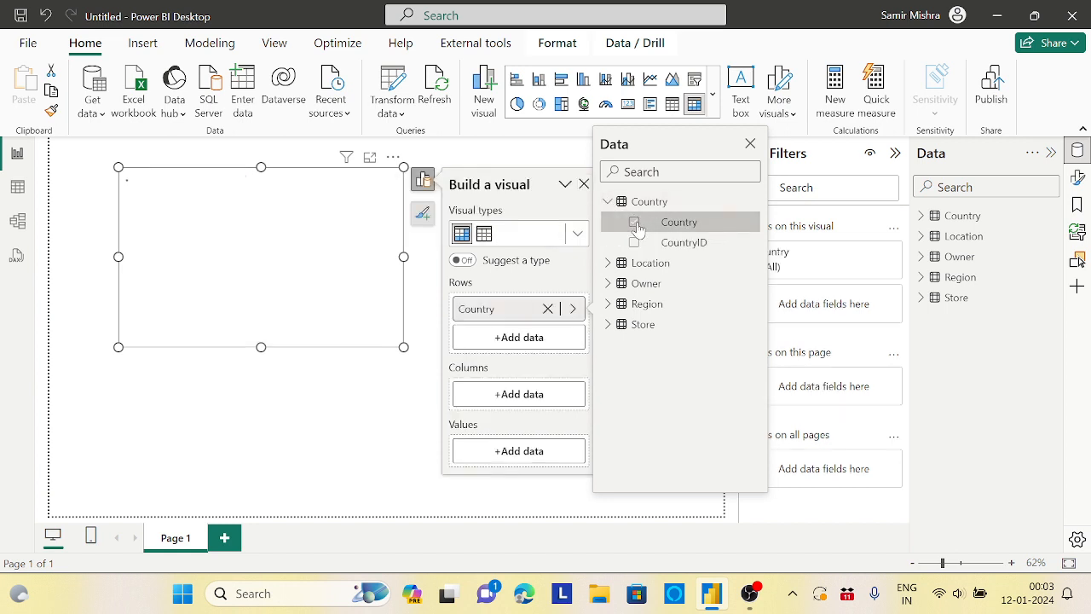
pyautogui.click(541, 341)
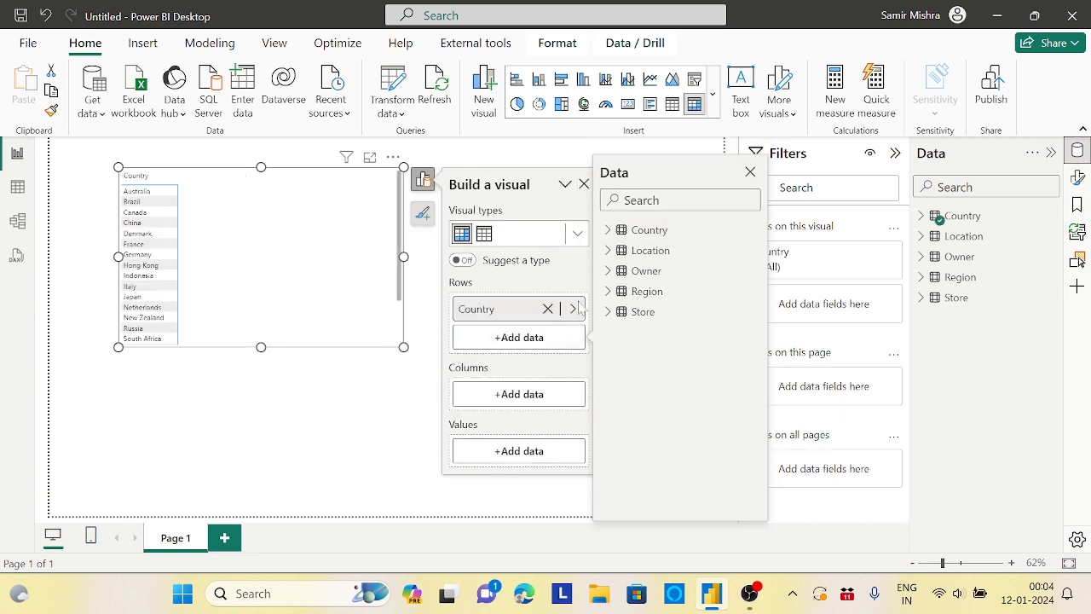
pyautogui.click(609, 250)
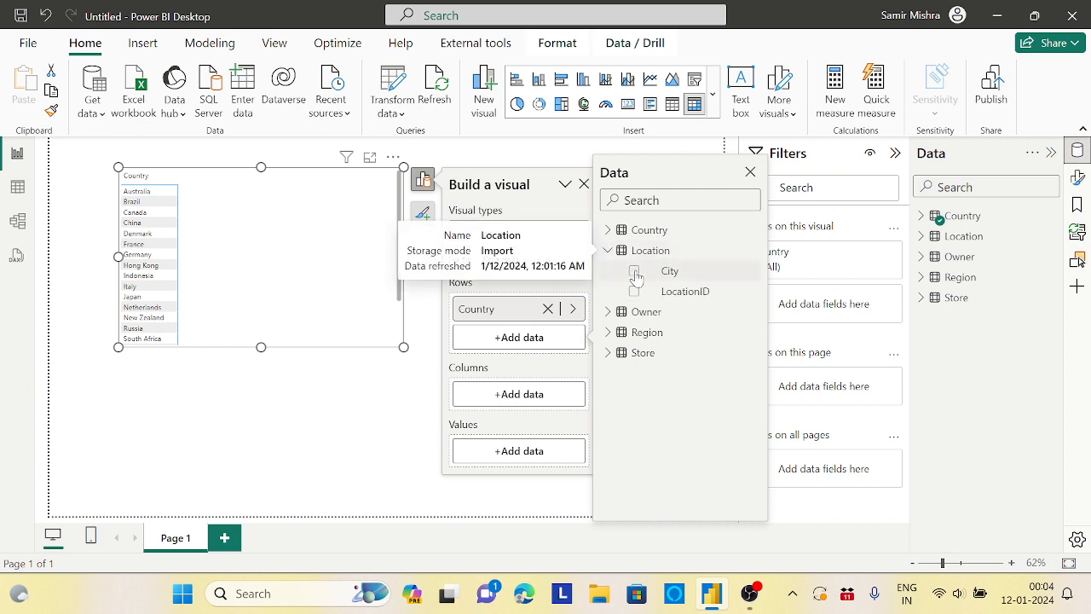
pyautogui.click(634, 271)
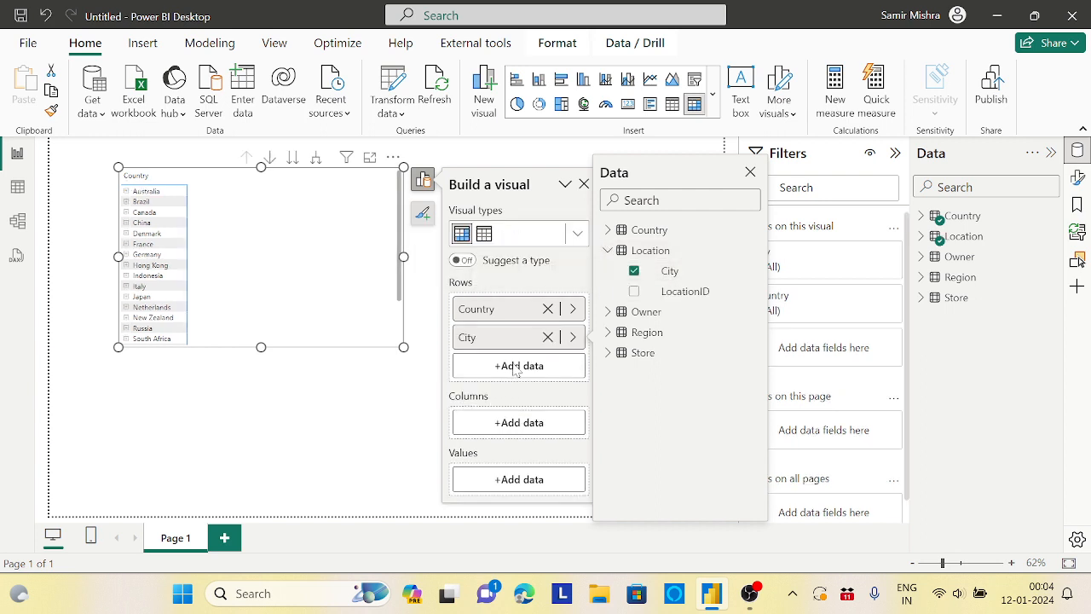
pyautogui.click(609, 353)
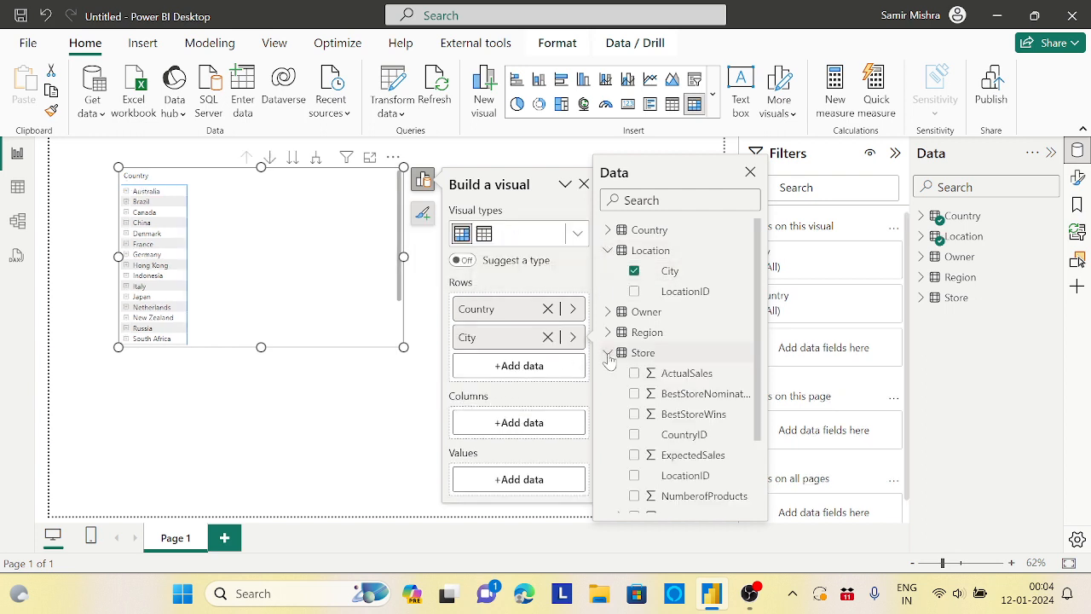
pyautogui.scroll(-3, 756, 342)
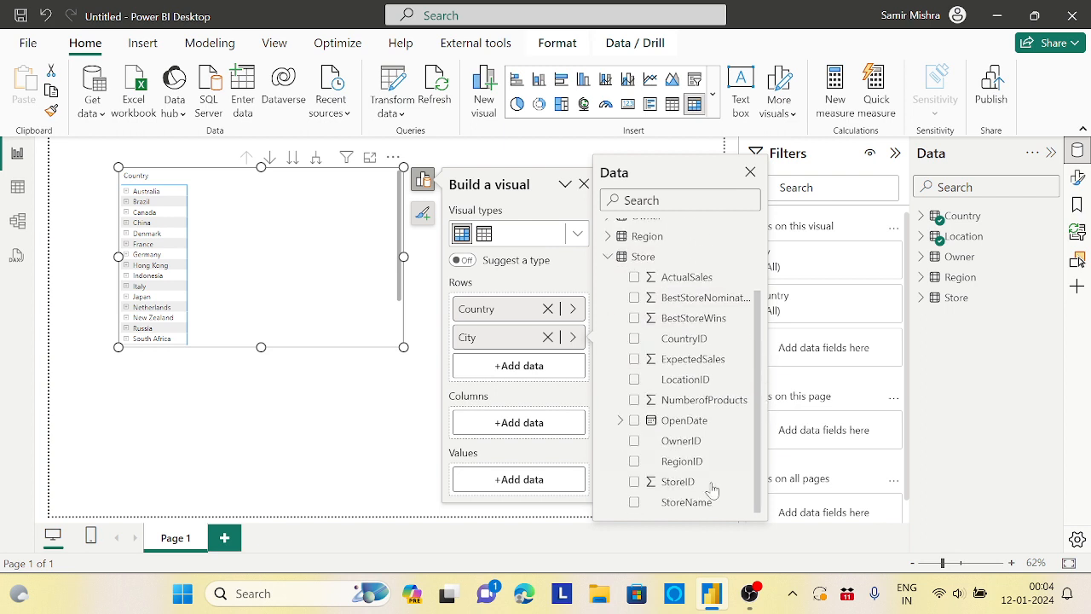
pyautogui.click(634, 503)
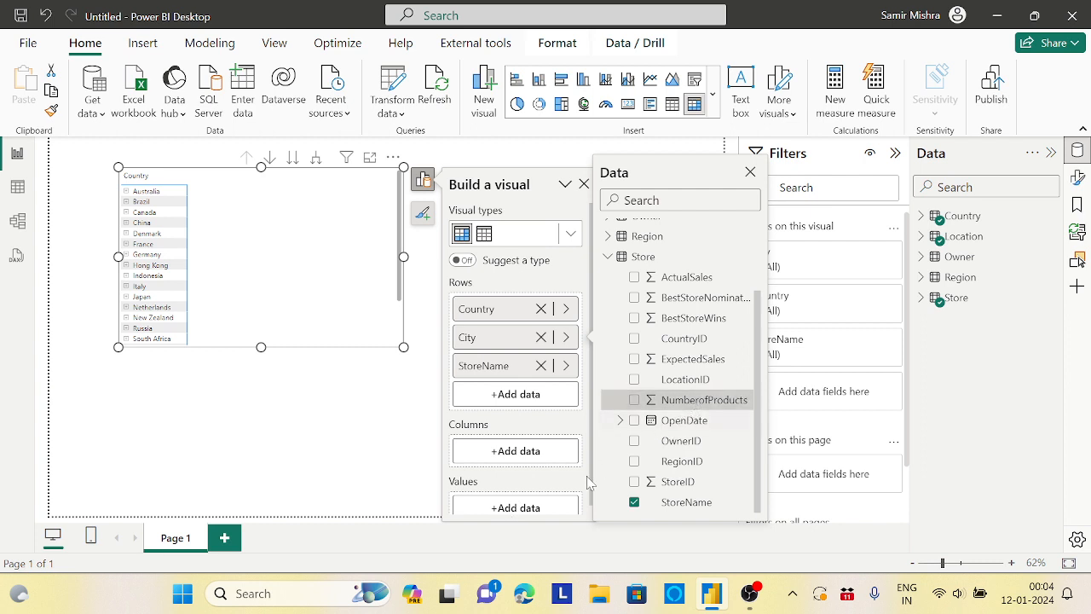
# Add NumberofProducts from the Store table as the matrix's value, and enlarge and reposition the matrix on the page.
pyautogui.click(536, 509)
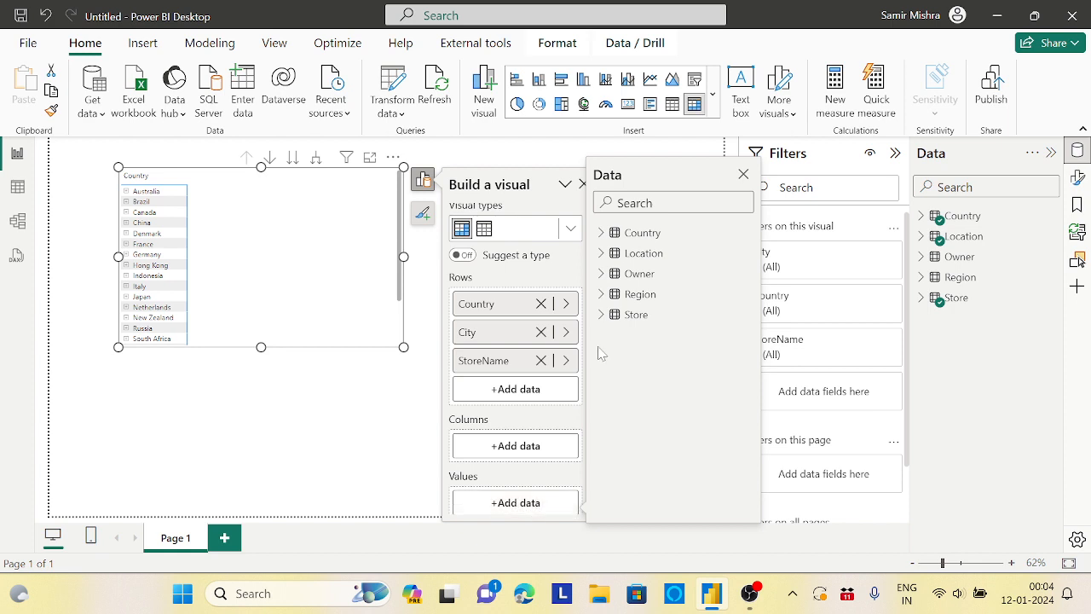
pyautogui.click(601, 315)
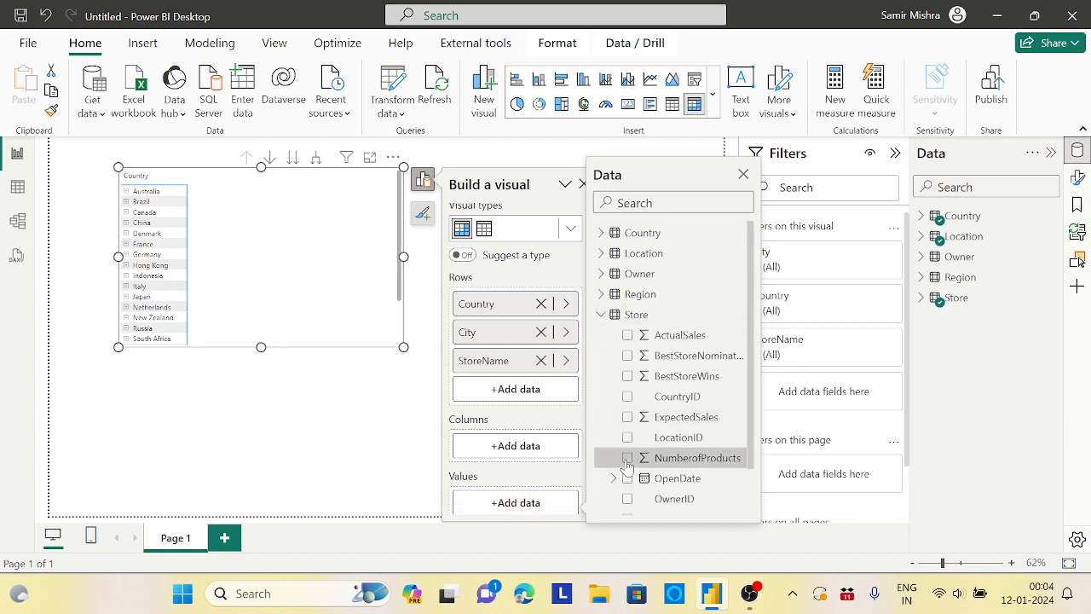
pyautogui.click(627, 457)
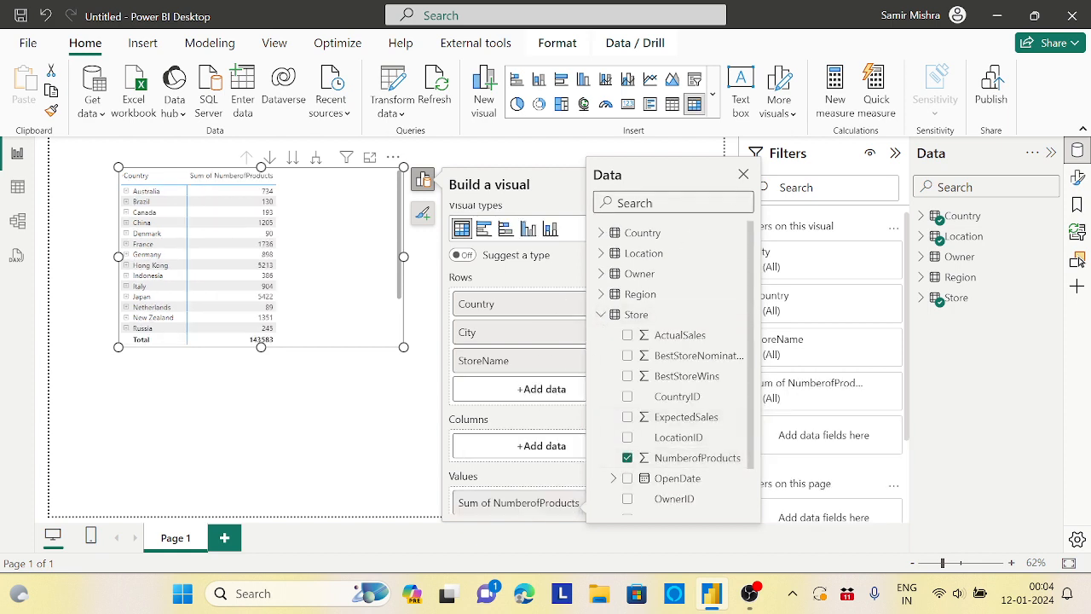
pyautogui.click(743, 174)
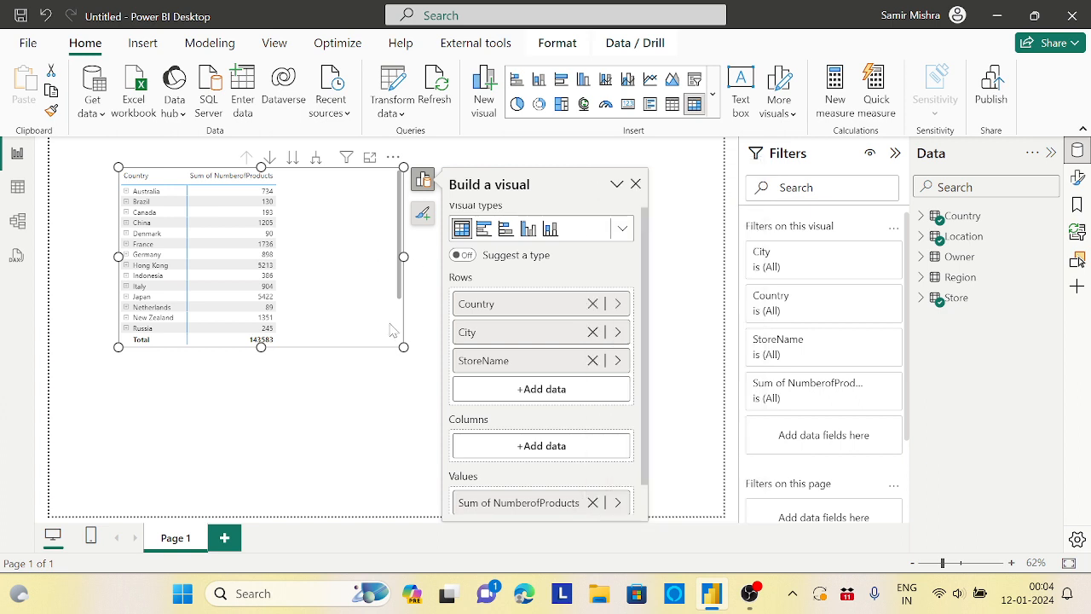
pyautogui.moveTo(403, 347); pyautogui.dragTo(528, 449)
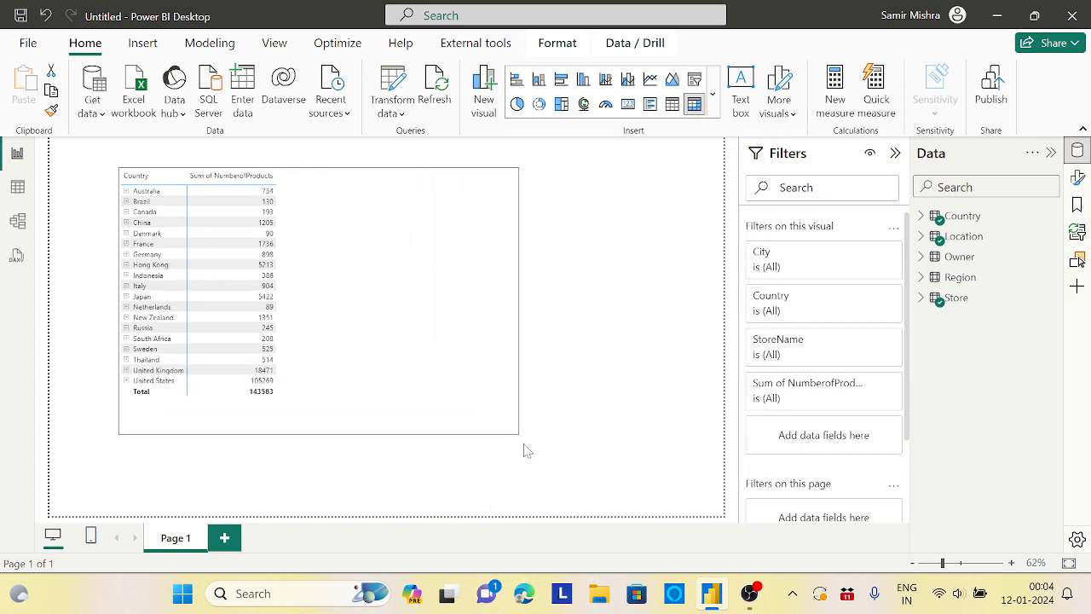
pyautogui.moveTo(452, 372); pyautogui.dragTo(487, 370)
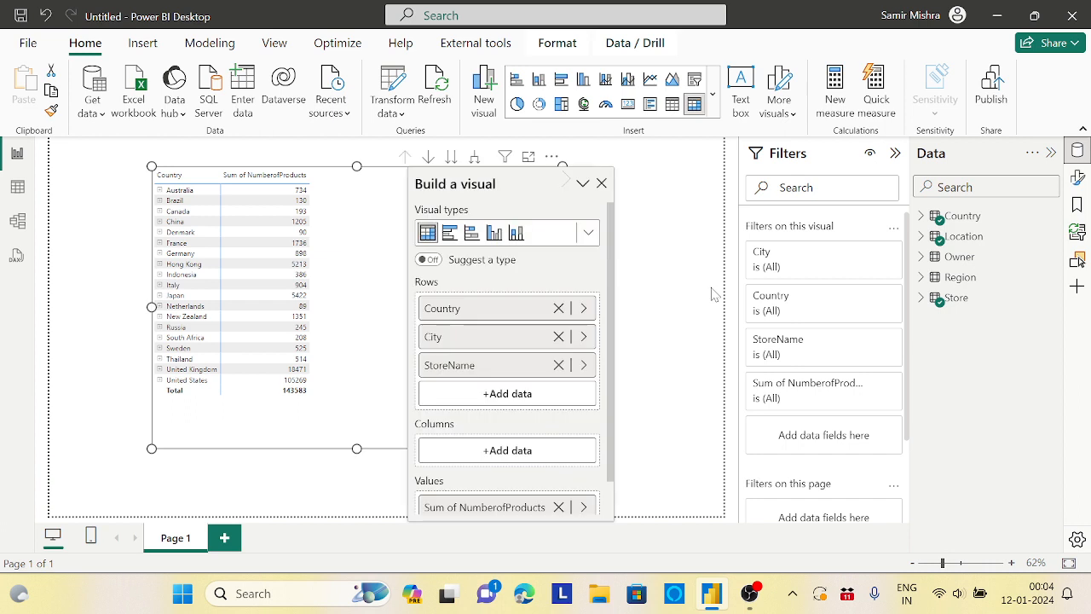
# Rename the matrix's value field as "No Of Products".
pyautogui.scroll(-2, 612, 426)
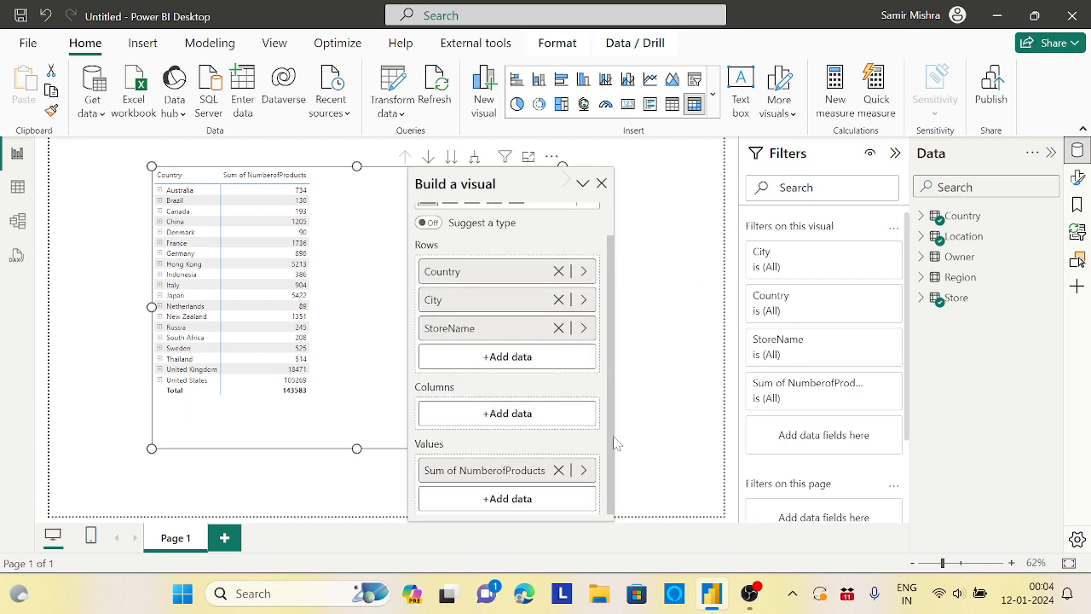
pyautogui.doubleClick(463, 473)
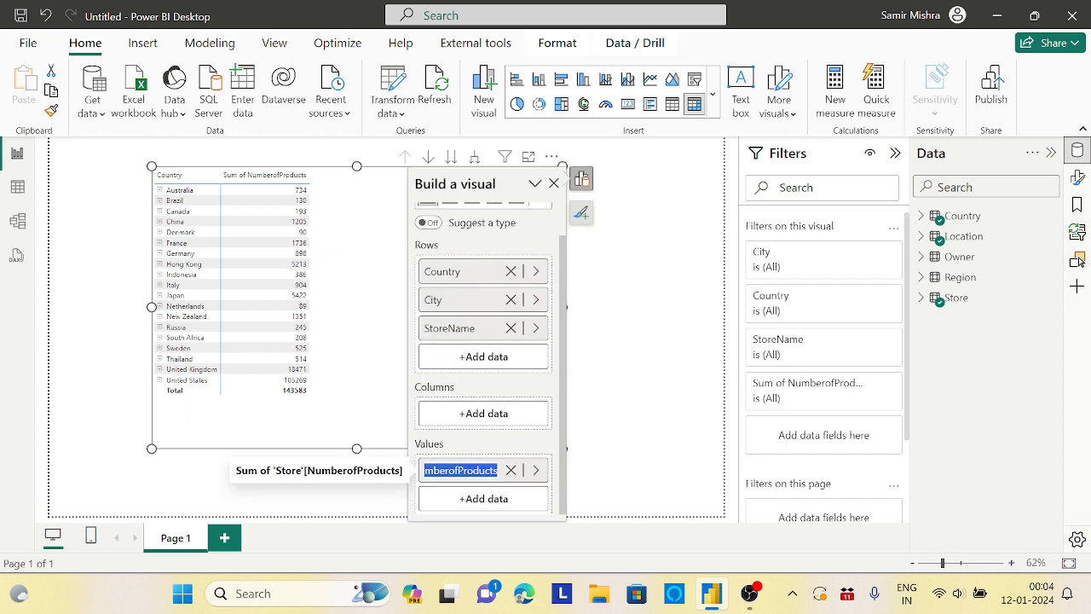
pyautogui.write('No')
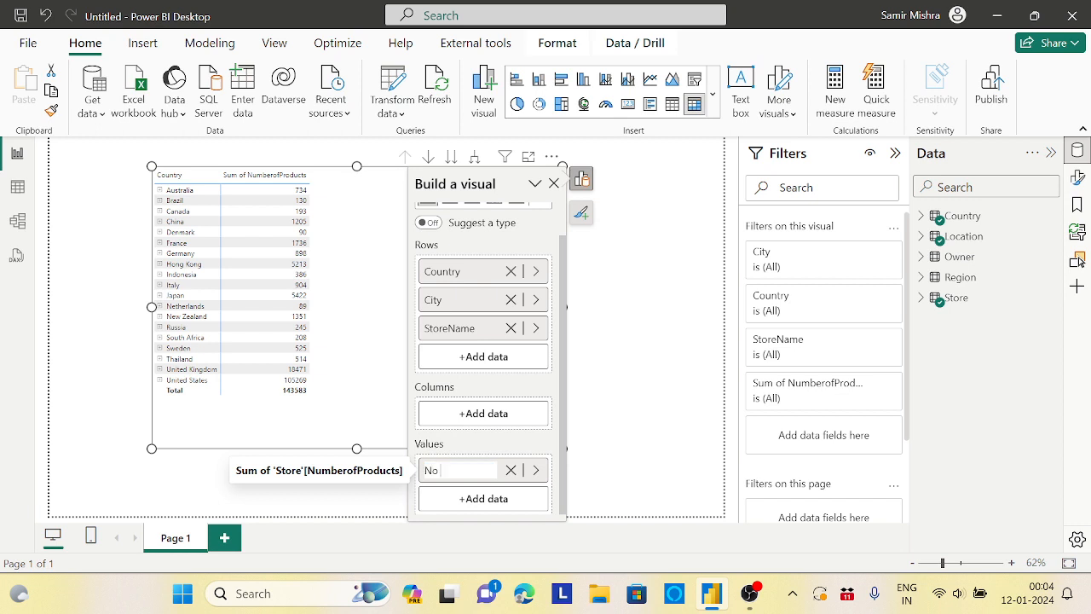
pyautogui.write(' Of Products')
pyautogui.press('Return')
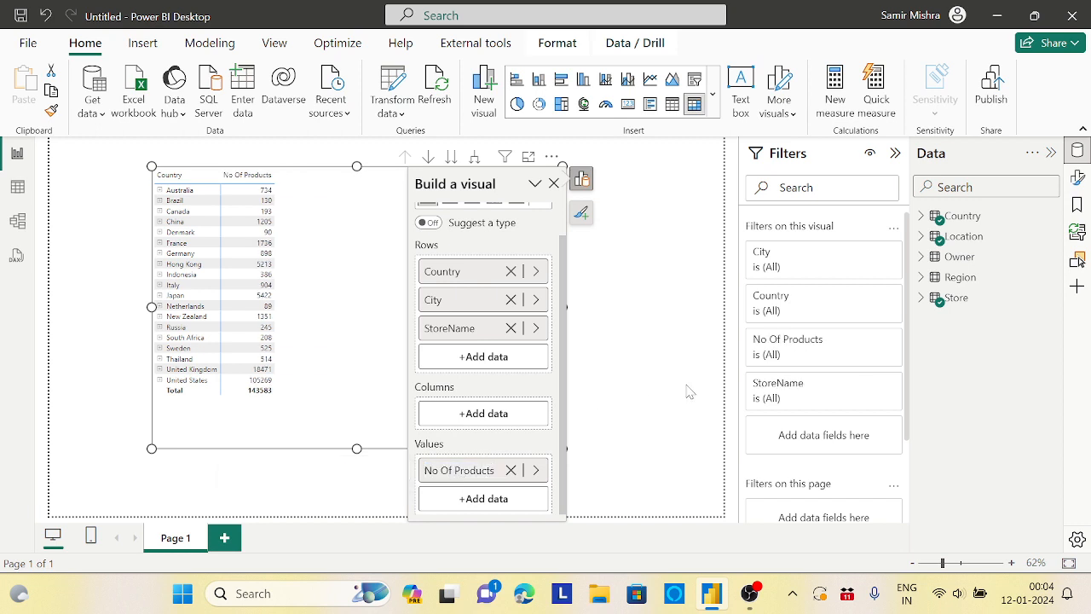
pyautogui.click(638, 355)
# Set the font size of the matrix's values to 14.
pyautogui.click(415, 293)
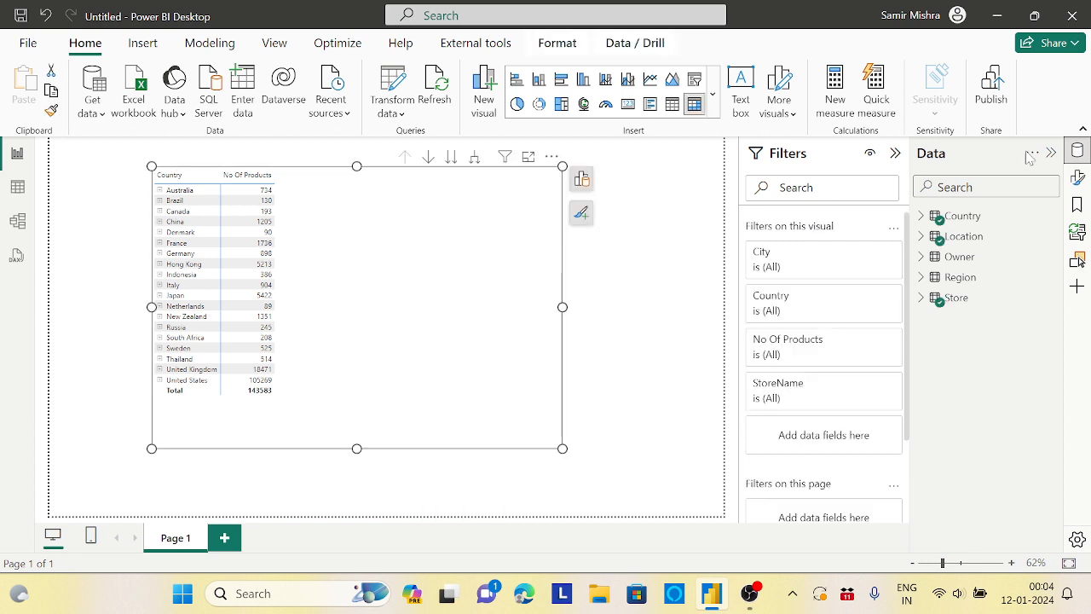
pyautogui.click(1076, 177)
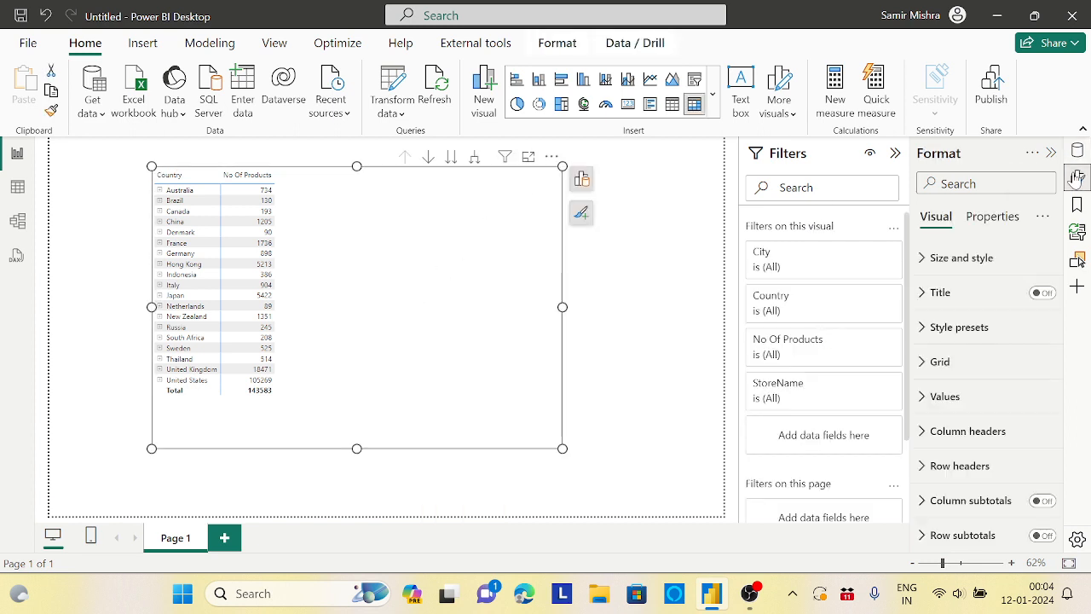
pyautogui.click(964, 397)
pyautogui.click(1045, 479)
pyautogui.click(1045, 479)
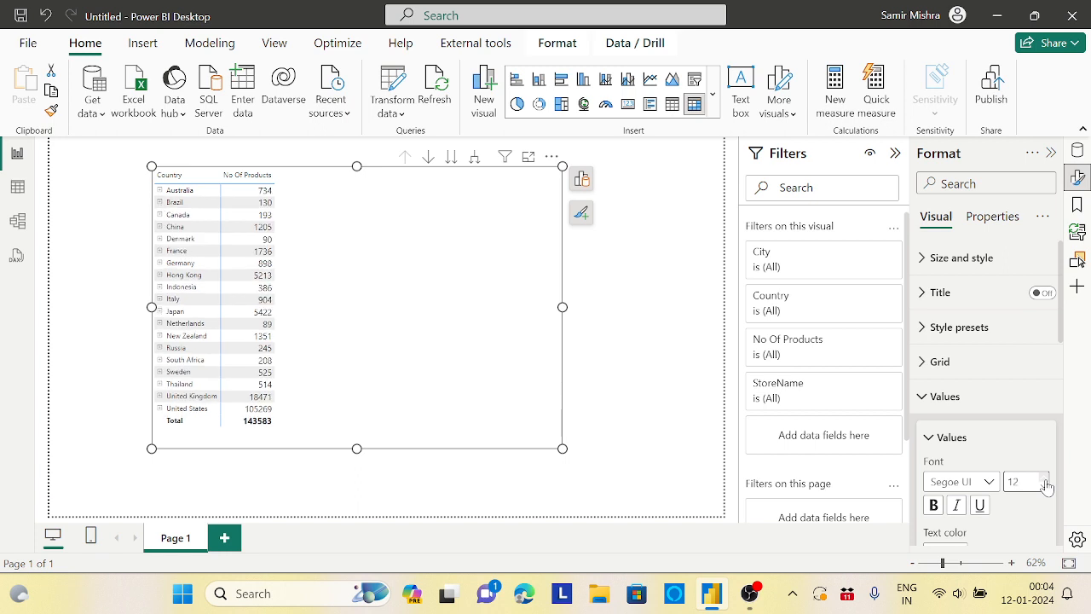
pyautogui.click(1045, 479)
pyautogui.click(1045, 479)
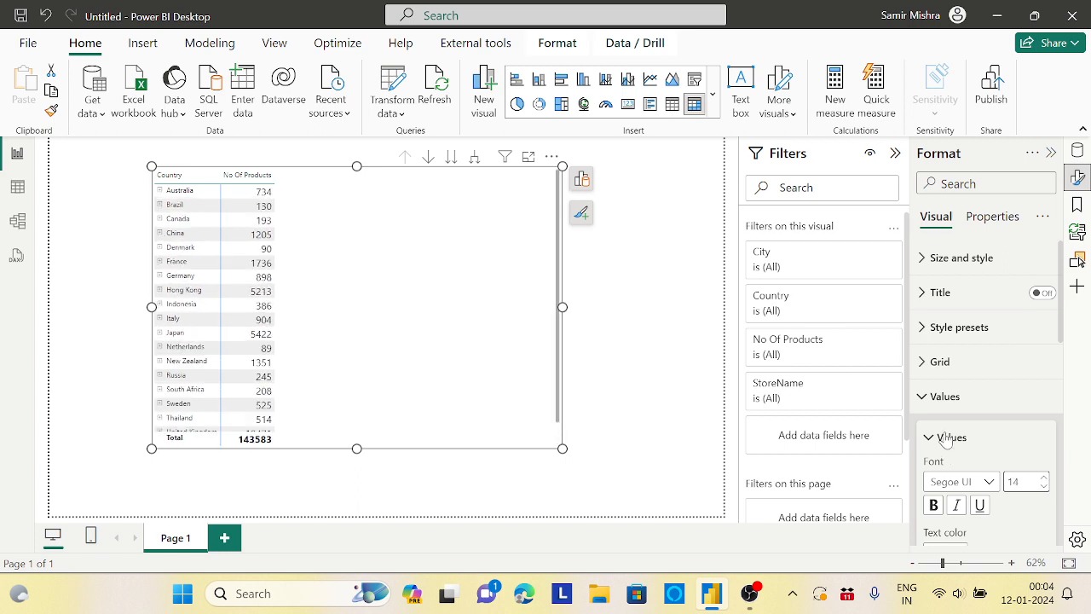
pyautogui.click(927, 394)
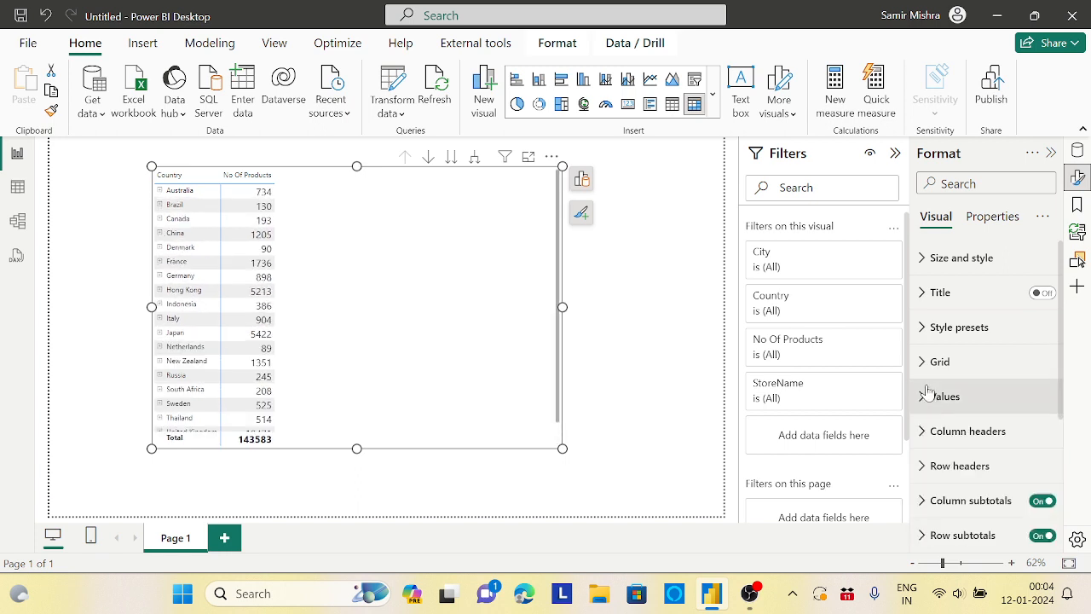
# Set the font size of the matrix's column headers to 12.
pyautogui.click(924, 431)
pyautogui.click(1043, 513)
pyautogui.click(1043, 513)
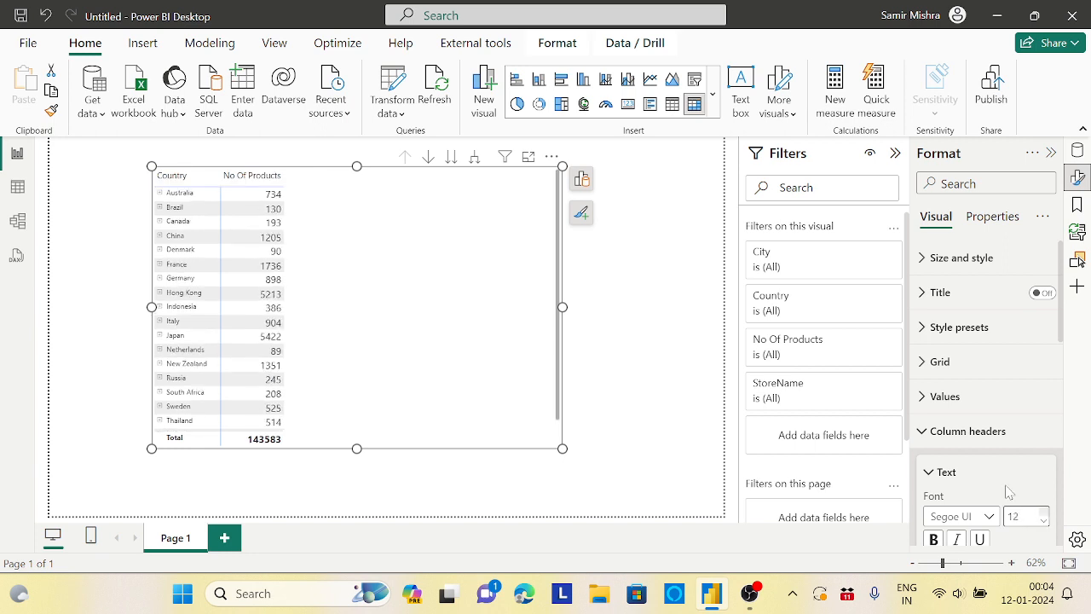
pyautogui.click(926, 432)
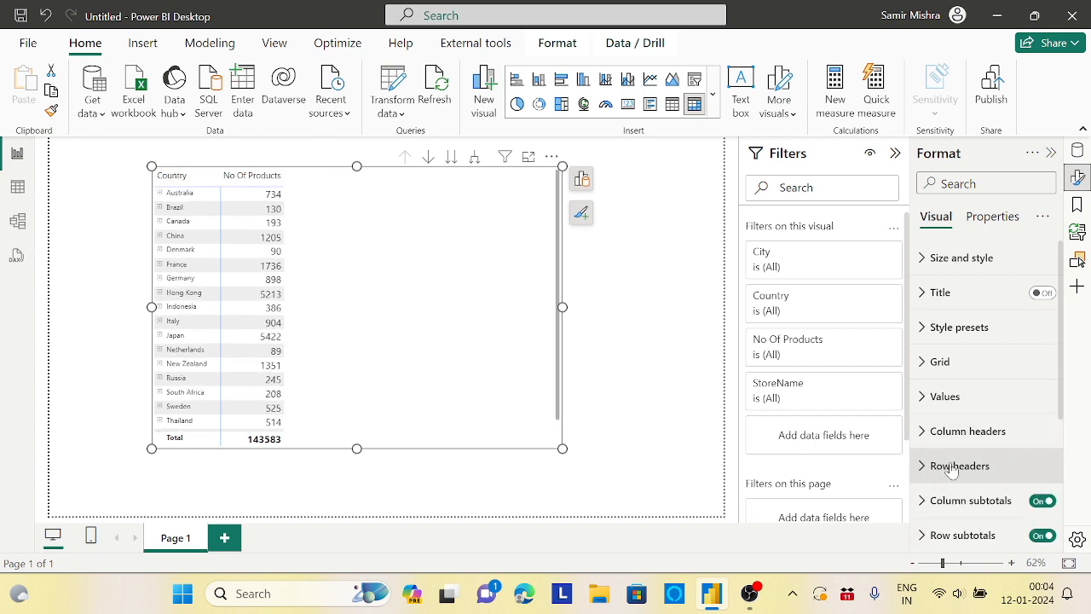
# Set the font size of the matrix's row headers to 12.
pyautogui.click(929, 465)
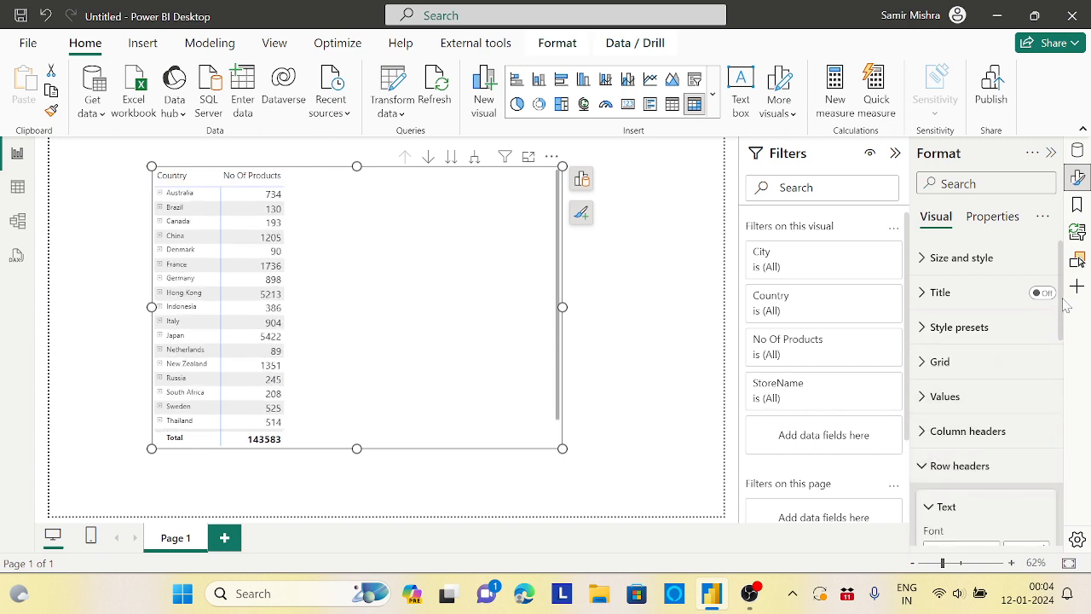
pyautogui.scroll(-3, 1048, 387)
pyautogui.click(1043, 427)
pyautogui.click(1044, 428)
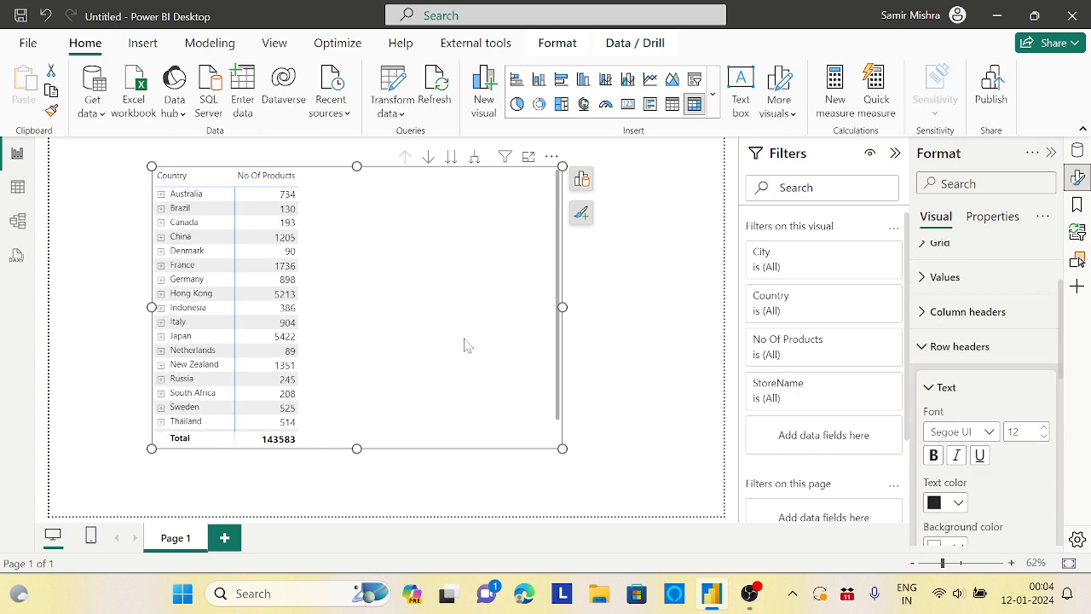
# Enlarge the matrix to cover most of the page and expand all its rows down to the StoreName level.
pyautogui.moveTo(465, 344); pyautogui.dragTo(460, 314)
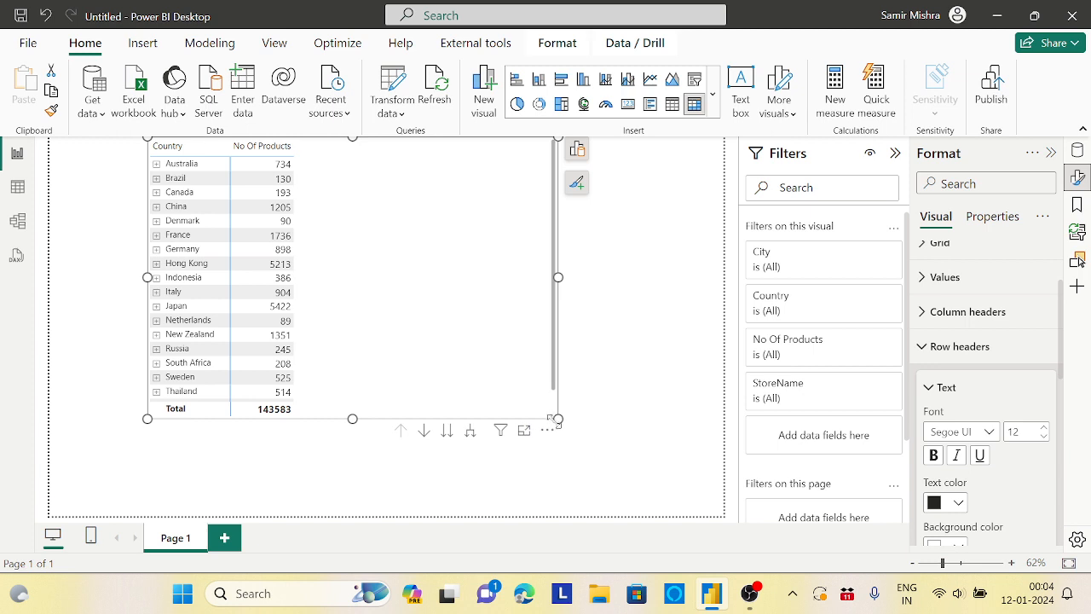
pyautogui.moveTo(558, 419); pyautogui.dragTo(622, 492)
pyautogui.moveTo(516, 372)
pyautogui.mouseDown()
pyautogui.moveTo(538, 404)
pyautogui.moveTo(528, 375)
pyautogui.mouseUp()
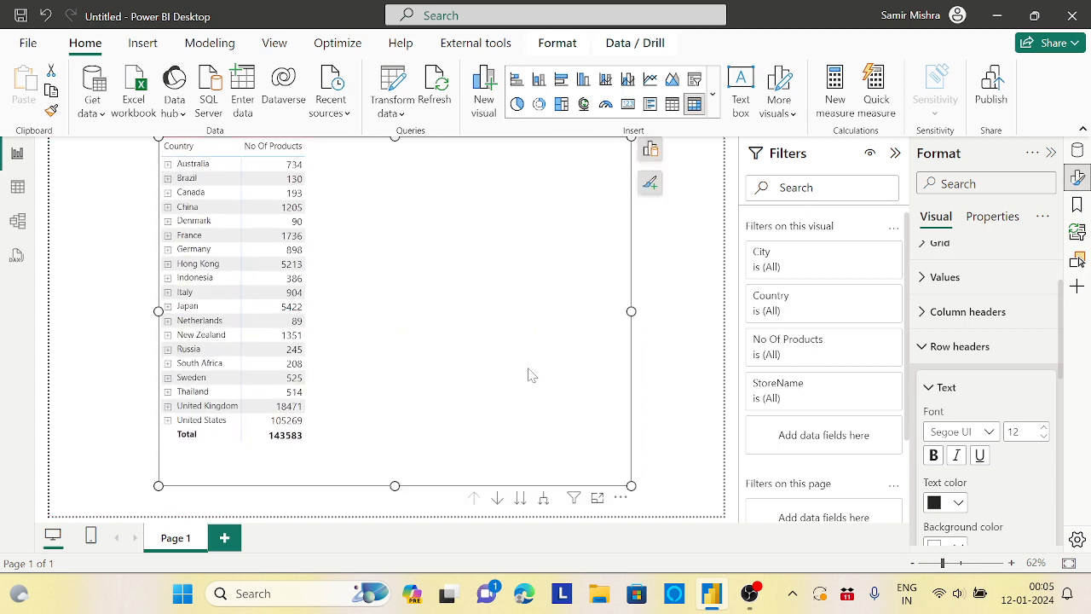
pyautogui.click(543, 498)
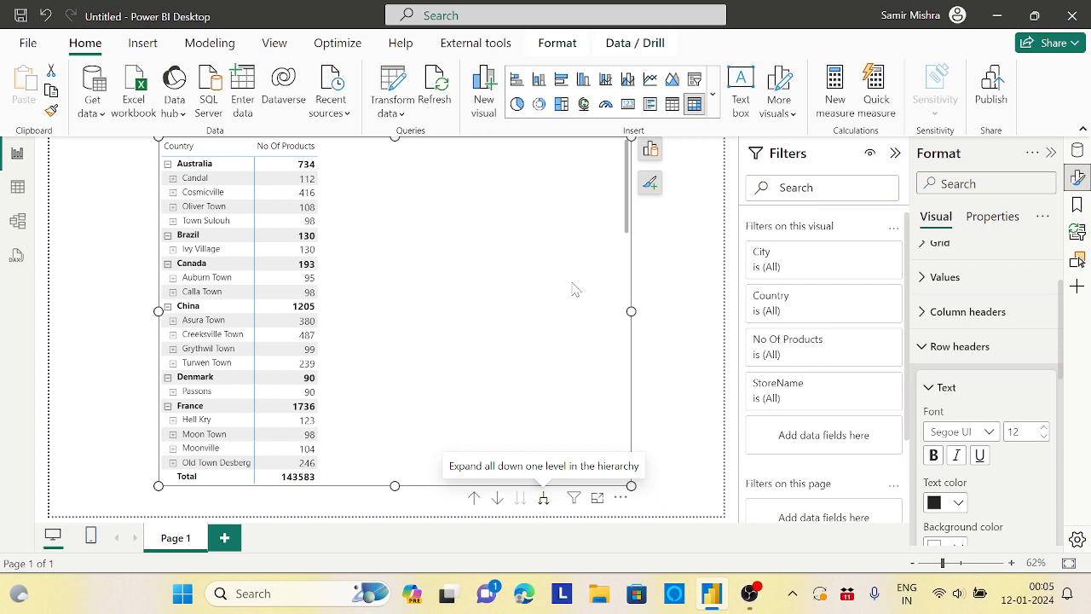
pyautogui.click(543, 498)
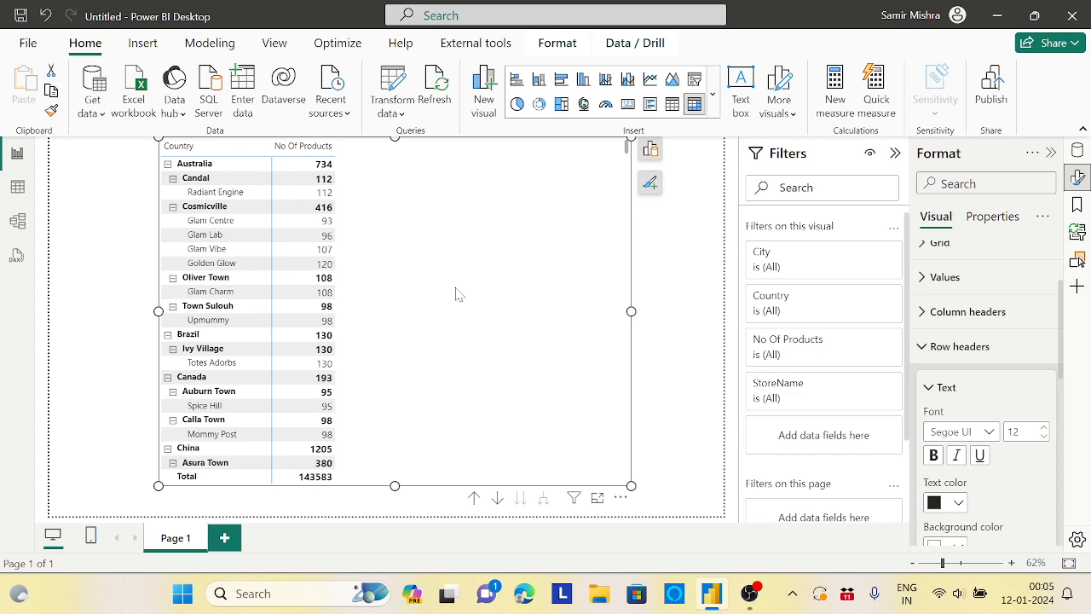
# Check the matrix's row and value field assignments, deselect the matrix and bring back the list of data tables.
pyautogui.click(650, 149)
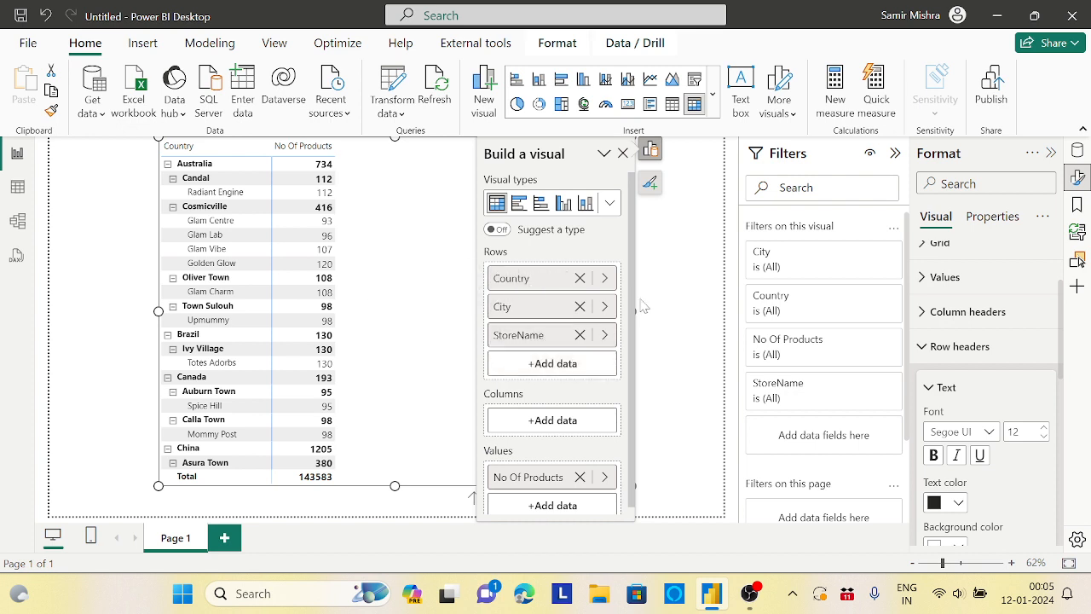
pyautogui.click(672, 264)
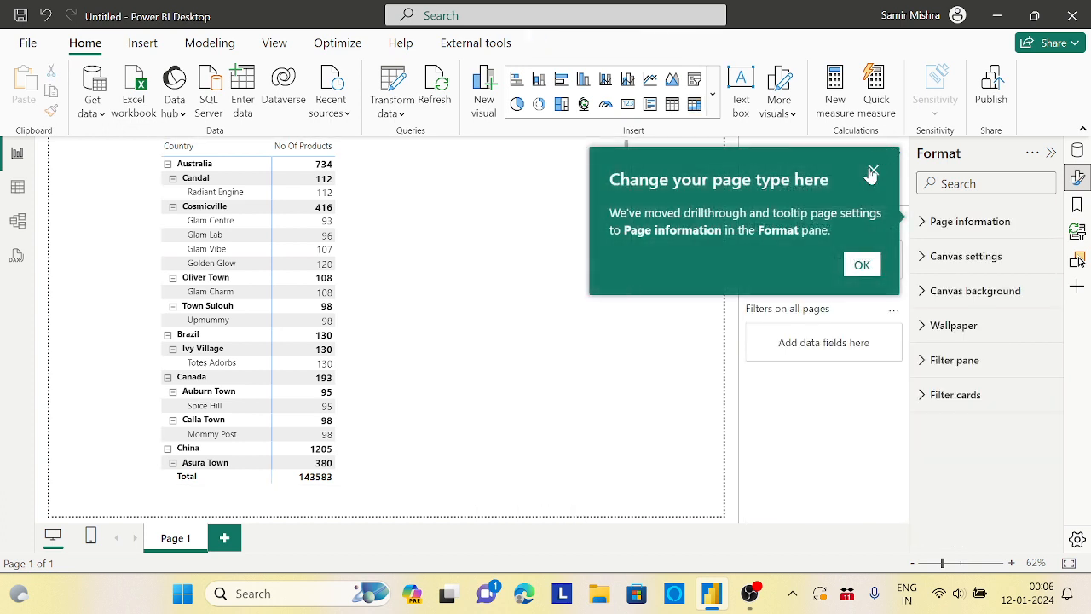
pyautogui.click(873, 171)
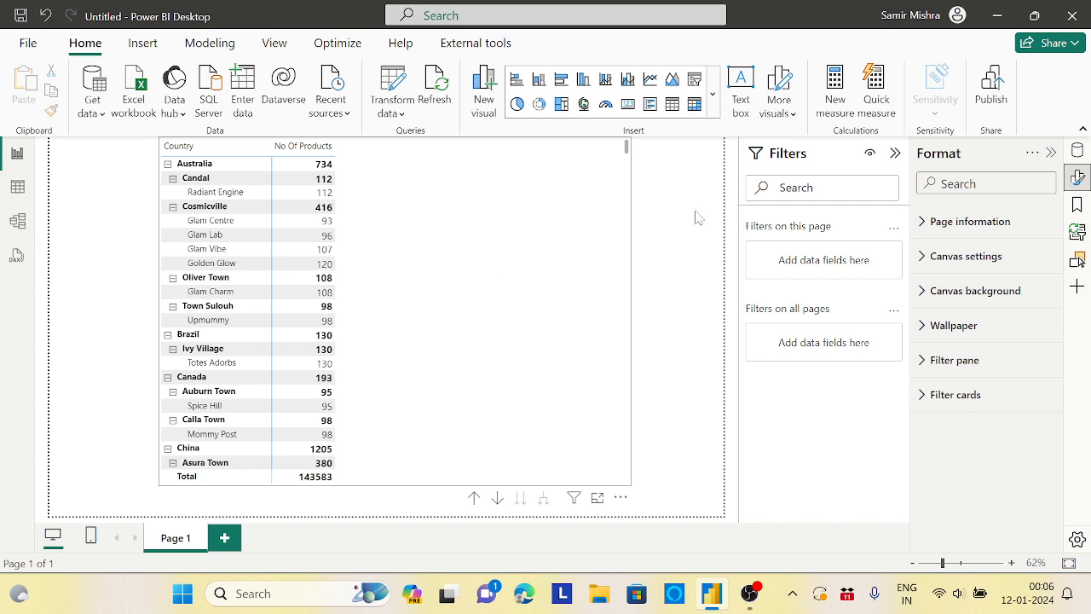
pyautogui.click(1077, 151)
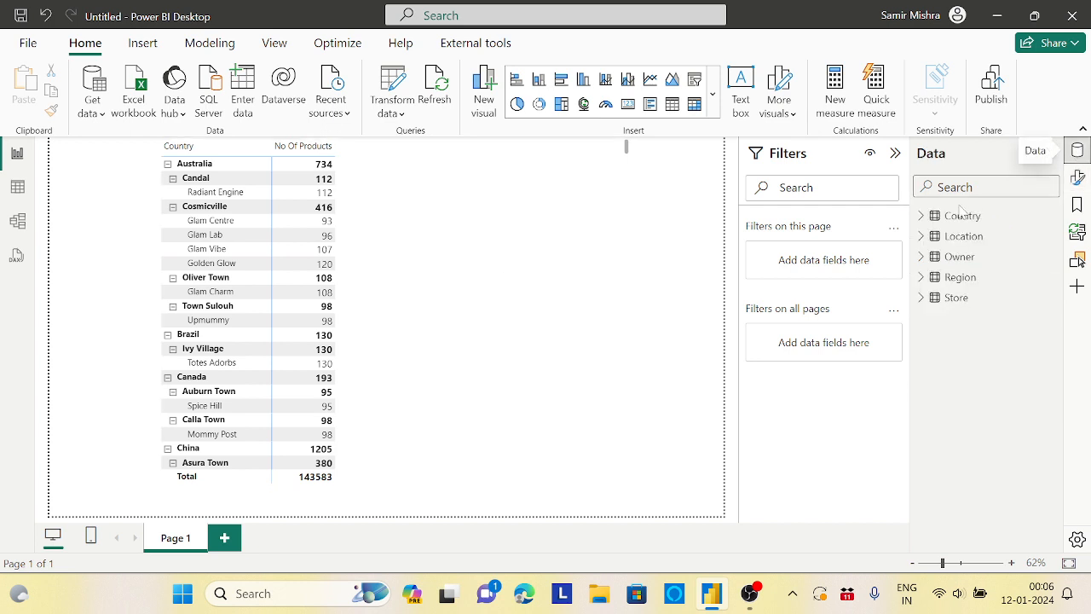
# Expand the Country, Location and Store tables in the data list to examine which fields each one holds.
pyautogui.click(921, 215)
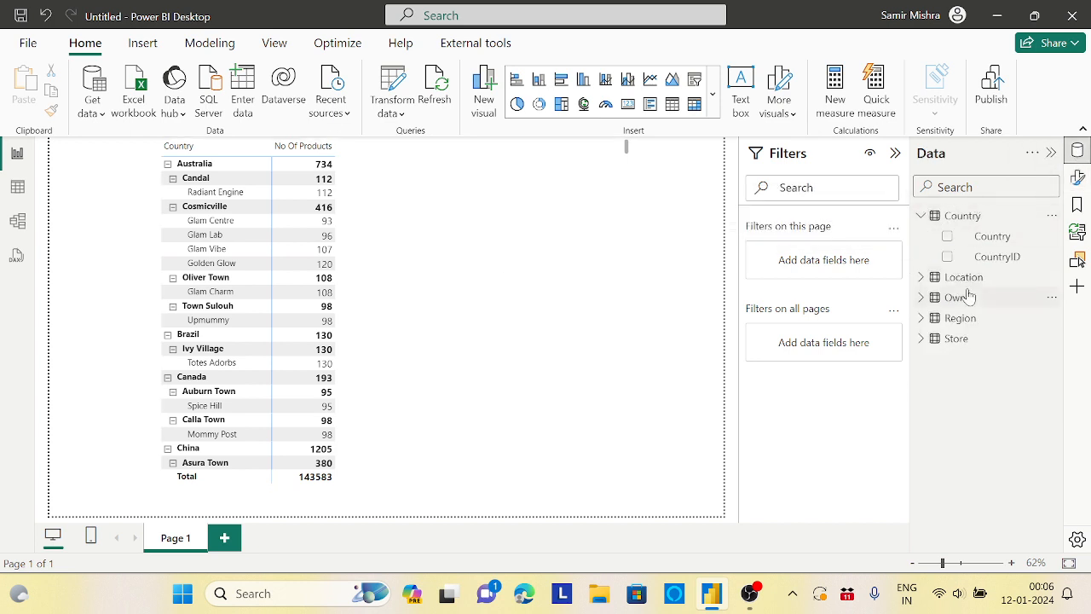
pyautogui.click(923, 278)
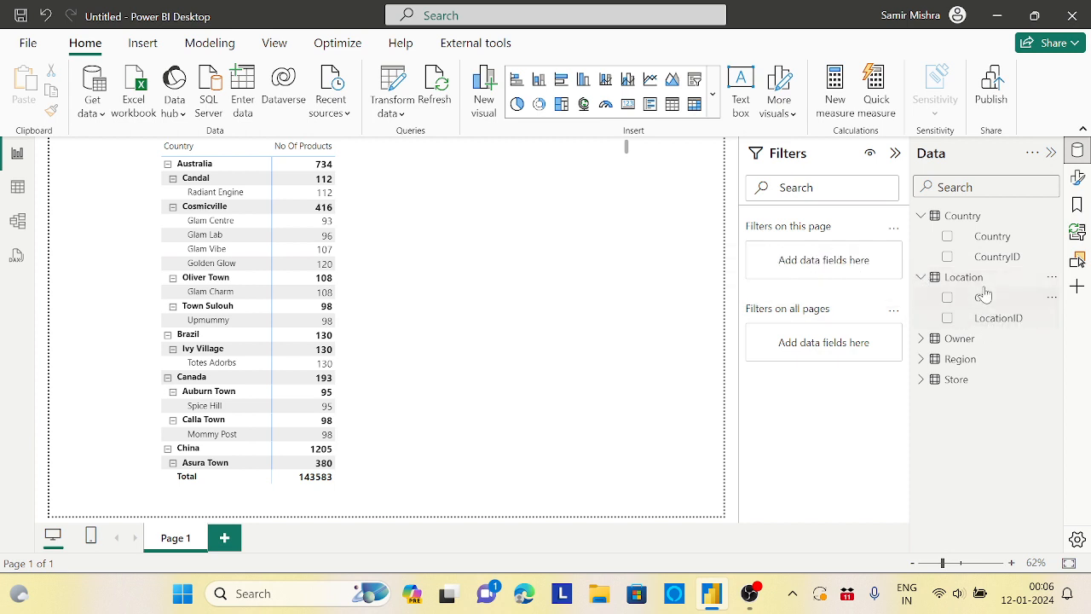
pyautogui.click(921, 379)
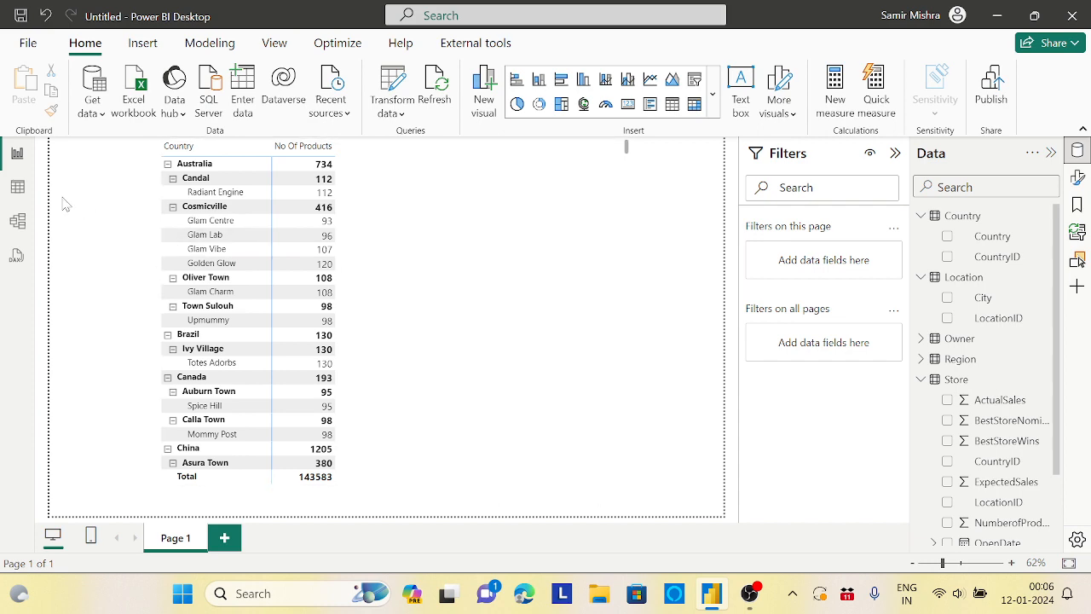
# Review the rows of the Store table and examine its relationships to the other tables in the data model.
pyautogui.click(21, 189)
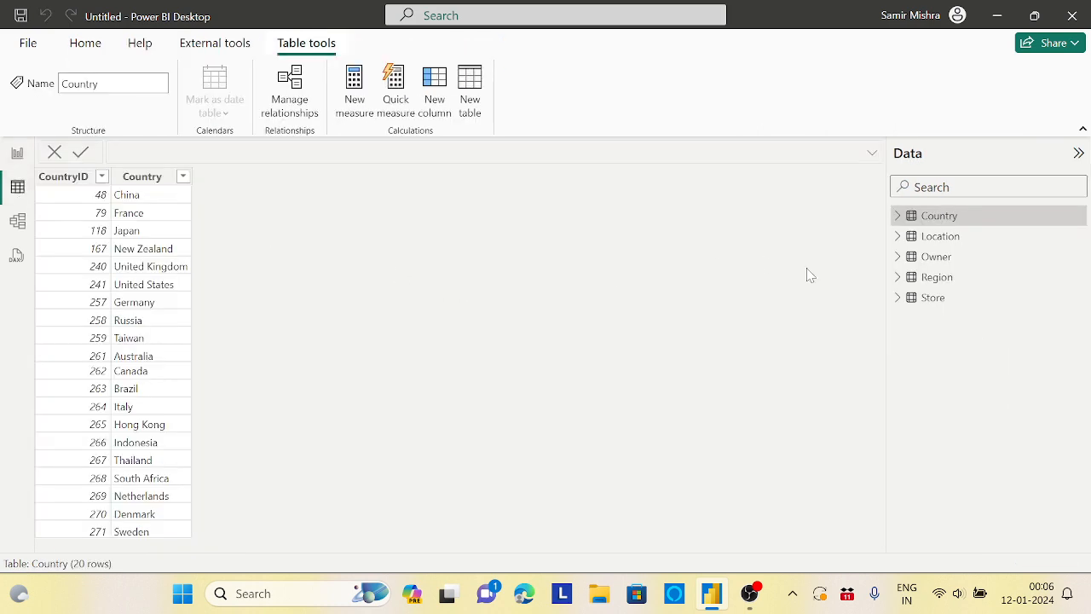
pyautogui.click(928, 300)
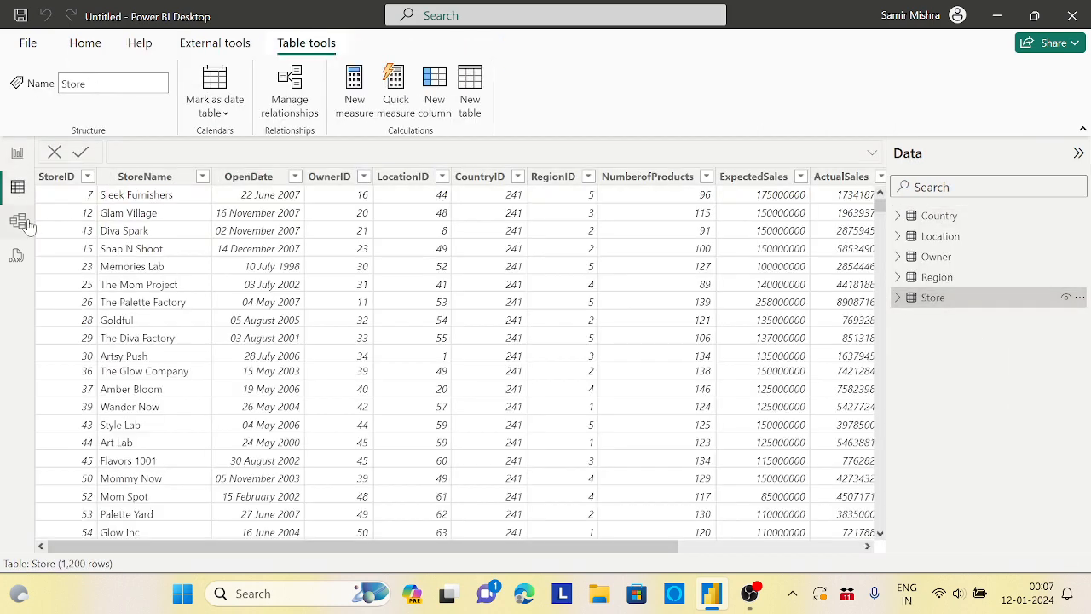
pyautogui.click(18, 221)
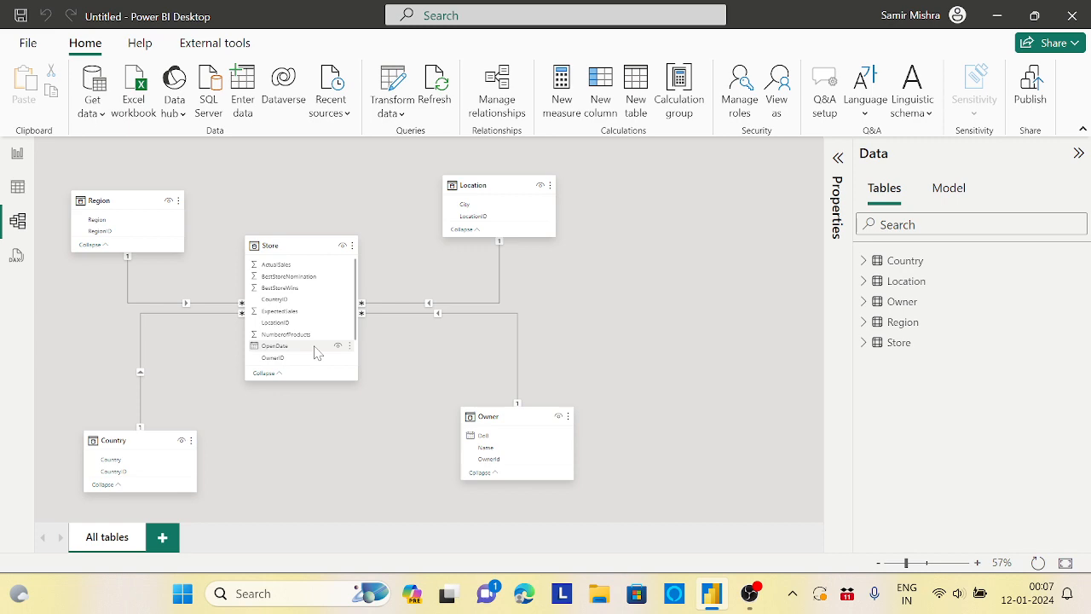
# Add a calculated column to the Store table with the formula Country = RELATED(Country[Country]).
pyautogui.click(17, 186)
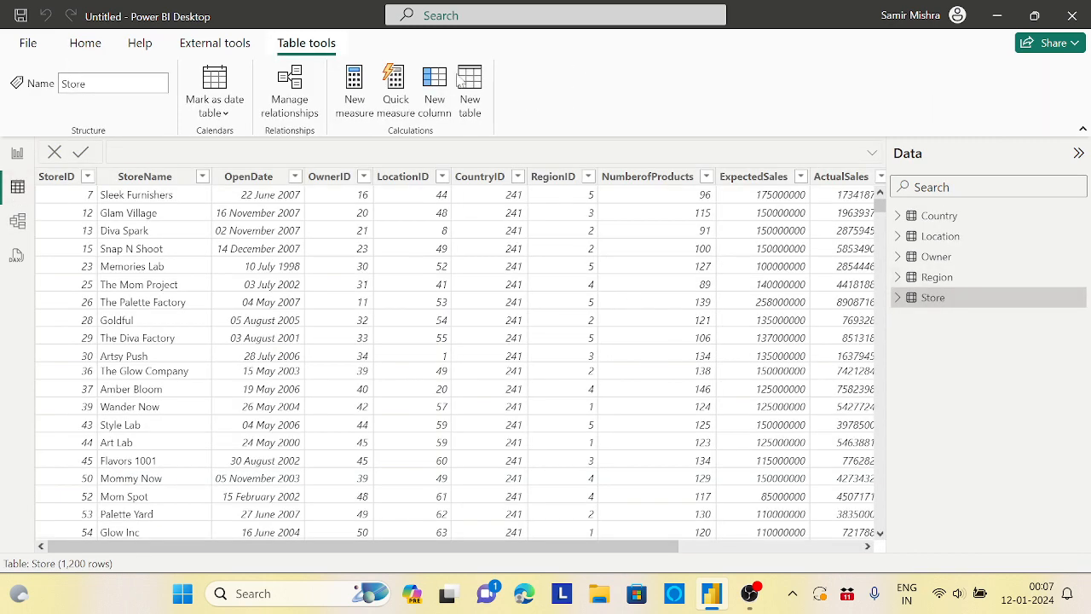
pyautogui.click(438, 83)
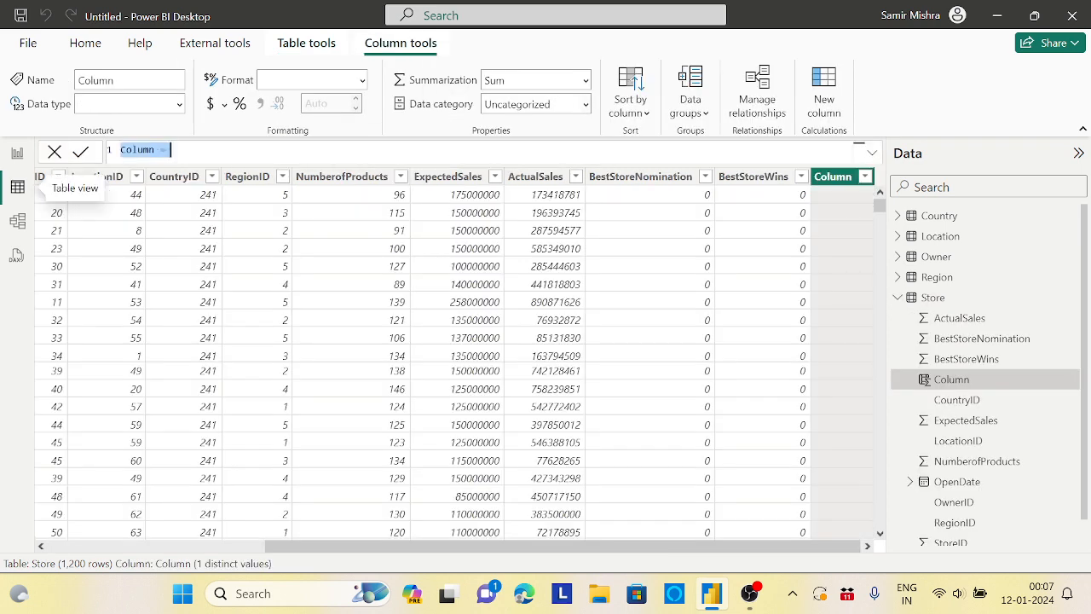
pyautogui.write('Co')
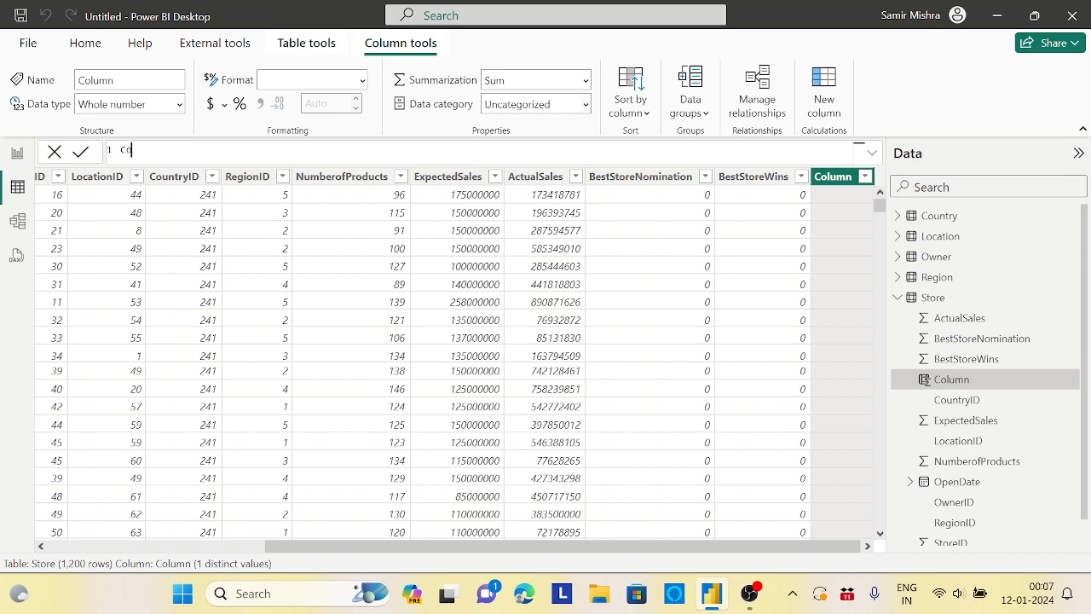
pyautogui.write('untry= coun')
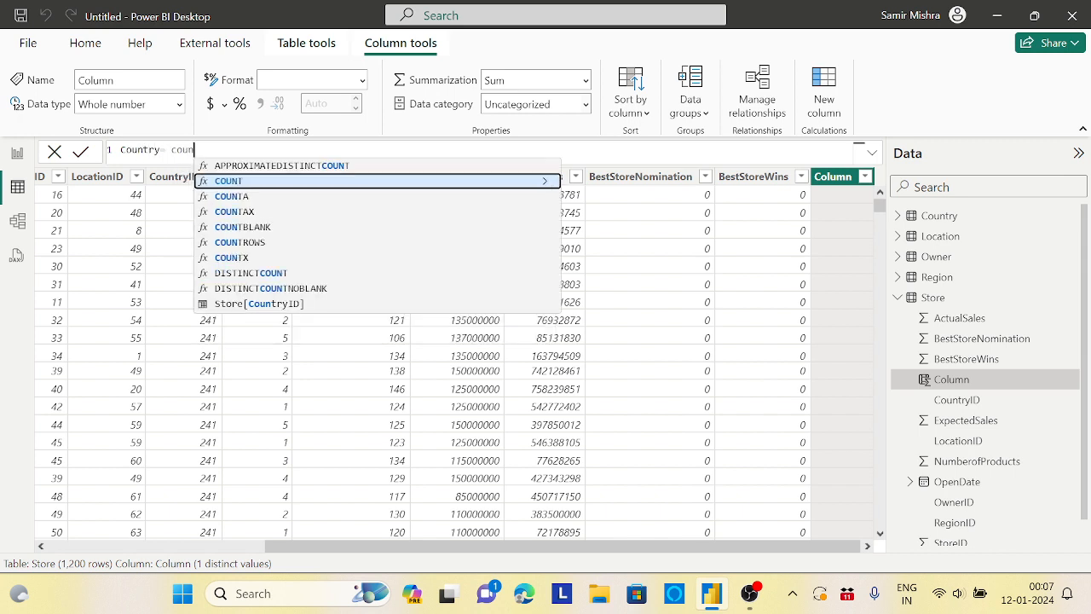
pyautogui.press('BackSpace')
pyautogui.press('BackSpace')
pyautogui.press('BackSpace')
pyautogui.press('BackSpace')
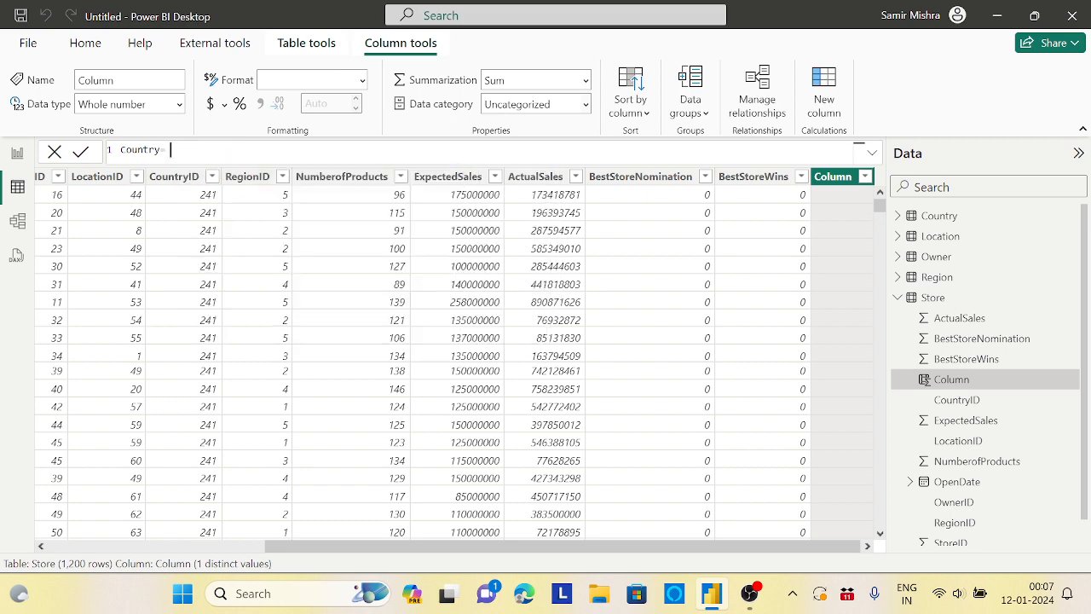
pyautogui.write('rel')
pyautogui.press('Tab')
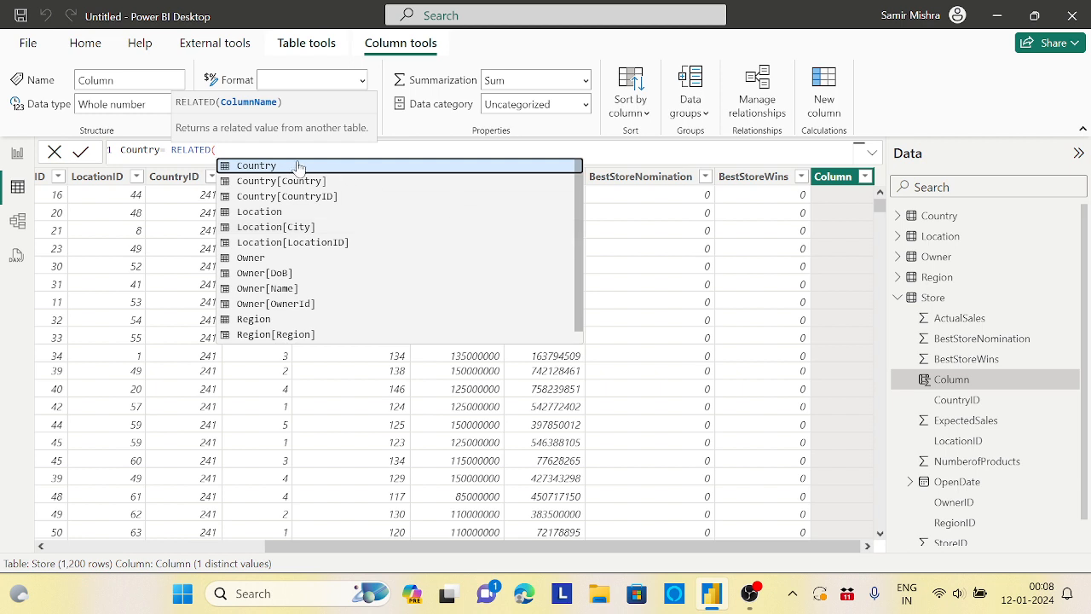
pyautogui.click(286, 185)
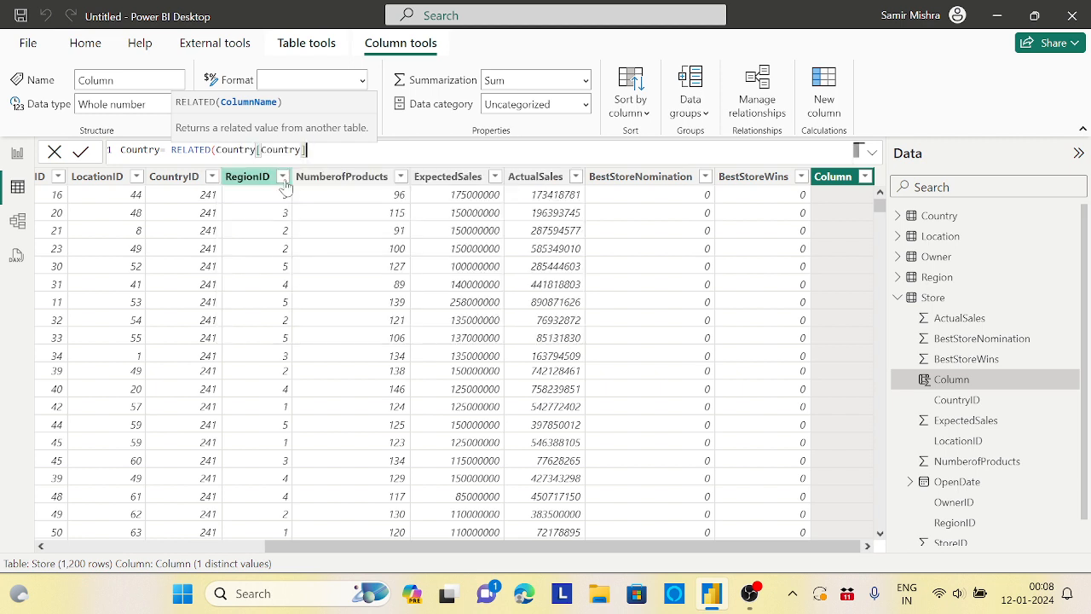
pyautogui.write(')')
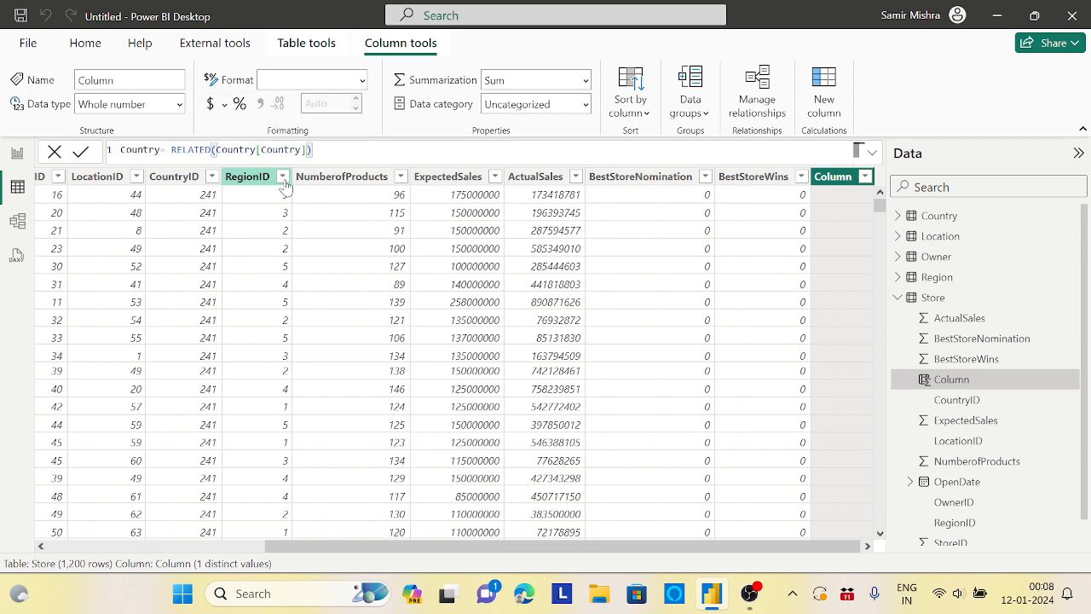
pyautogui.press('Return')
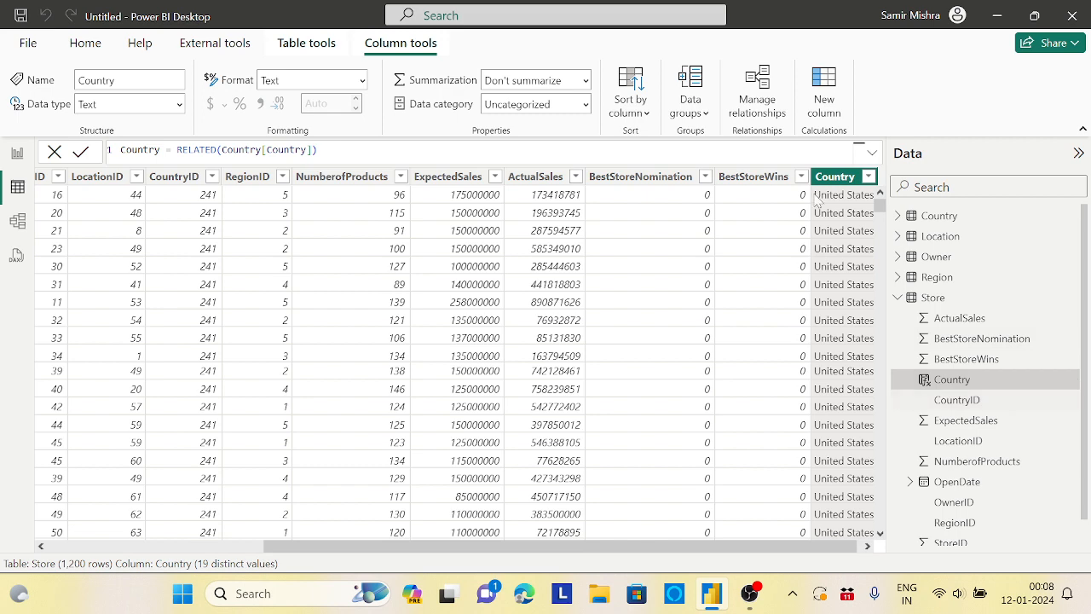
# Add another calculated column to the Store table with the formula City = RELATED(Location[City]).
pyautogui.click(825, 92)
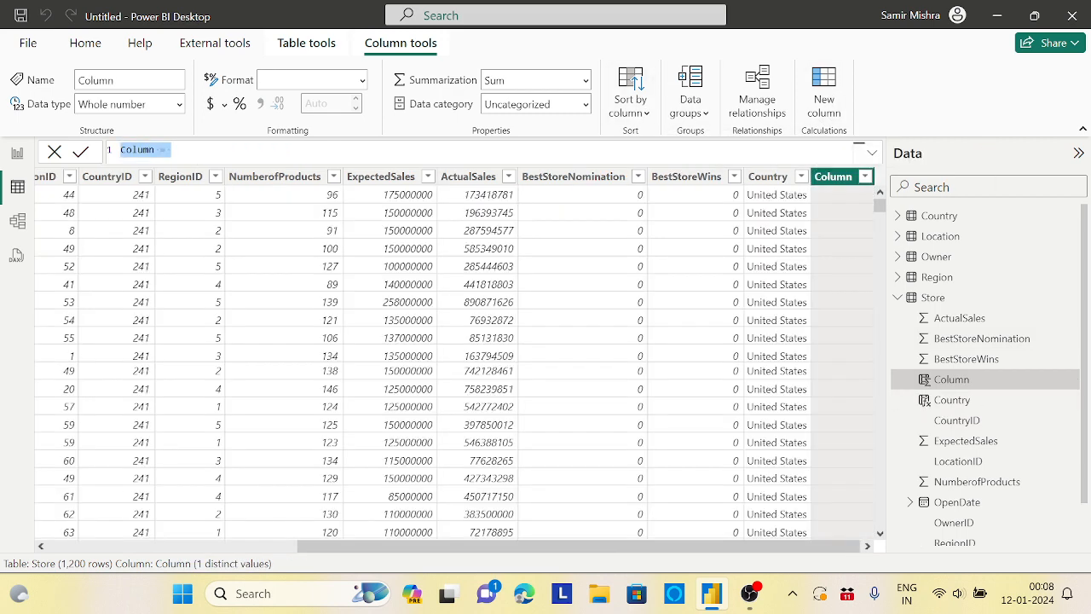
pyautogui.write('City')
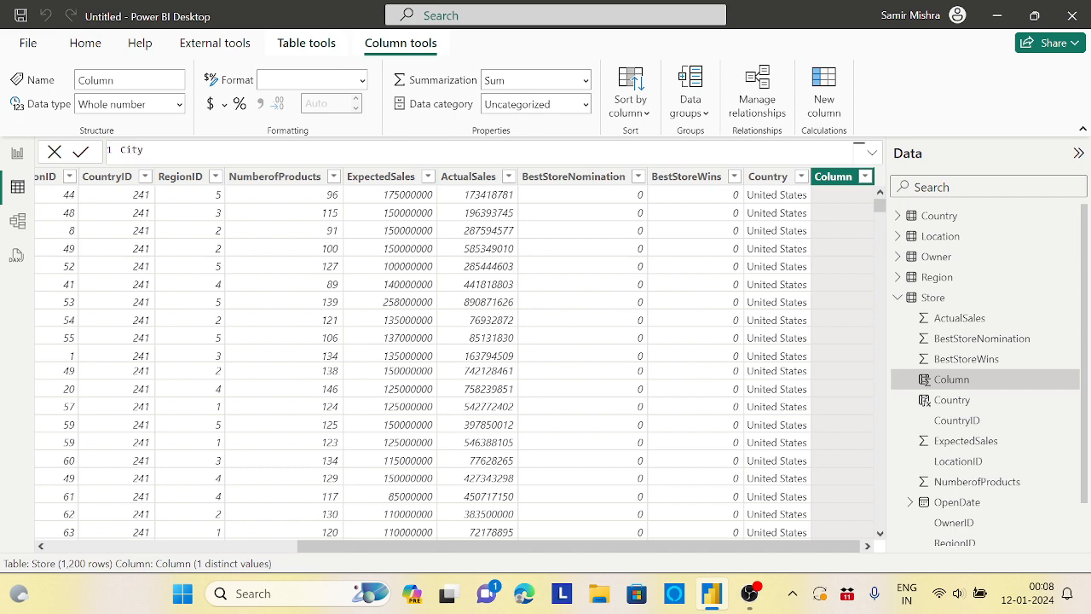
pyautogui.write('= RELATED(')
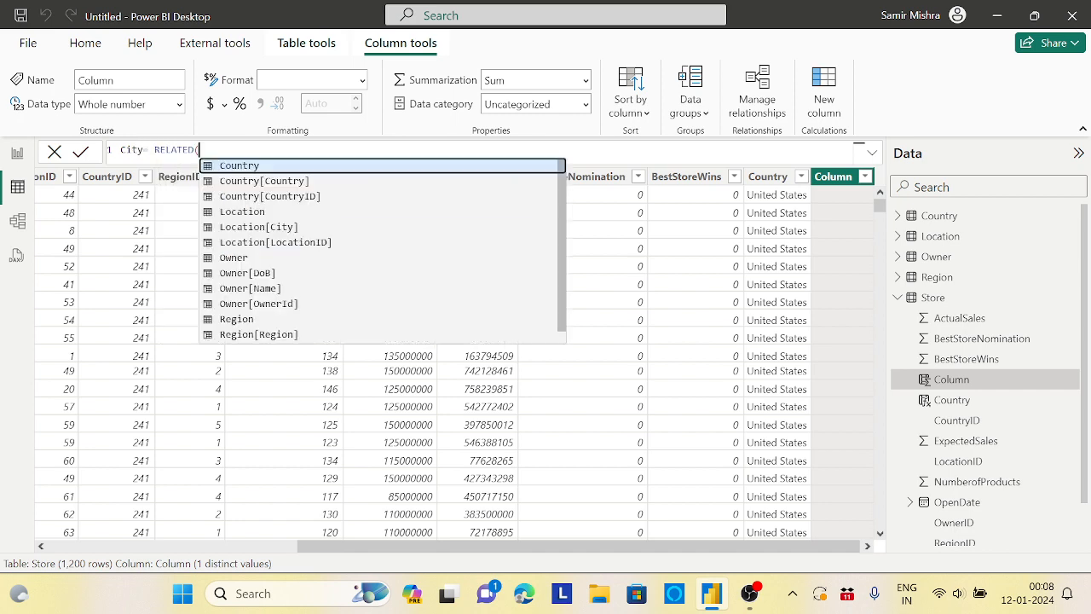
pyautogui.write('cit')
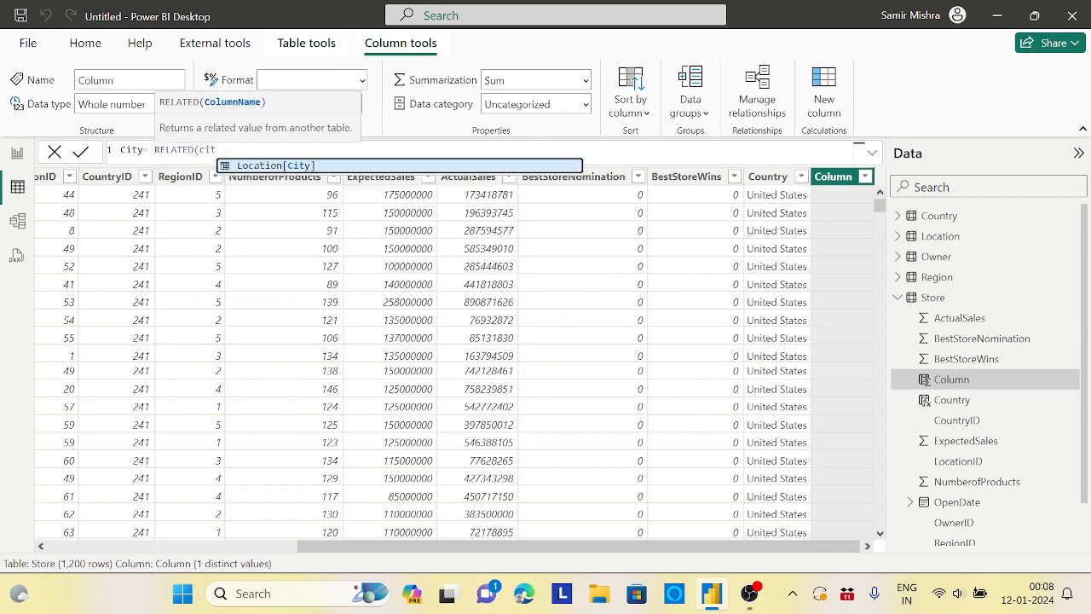
pyautogui.press('Tab')
pyautogui.write(')')
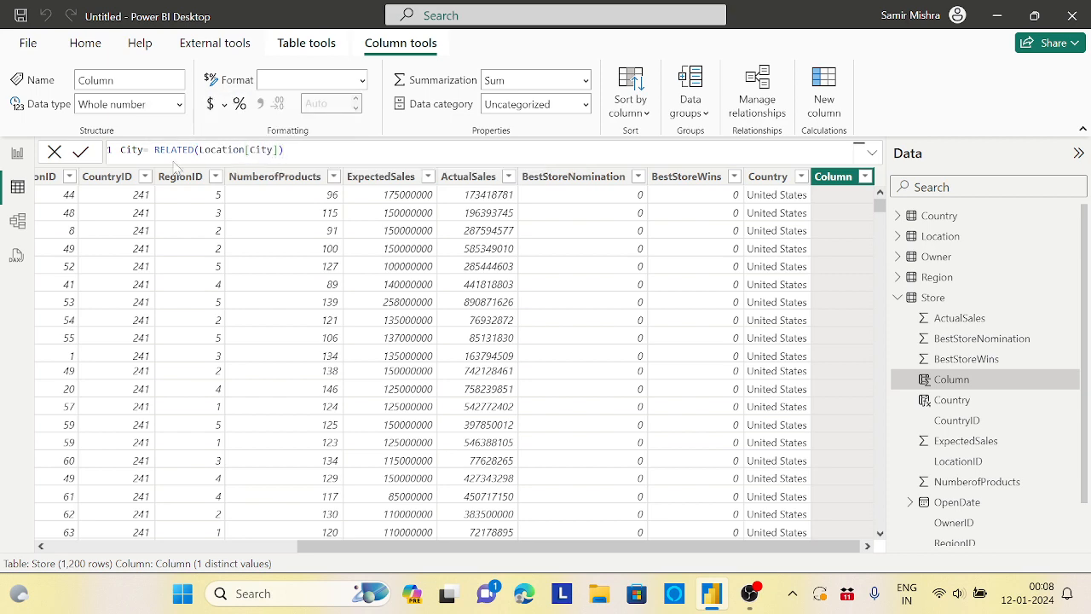
pyautogui.press('Return')
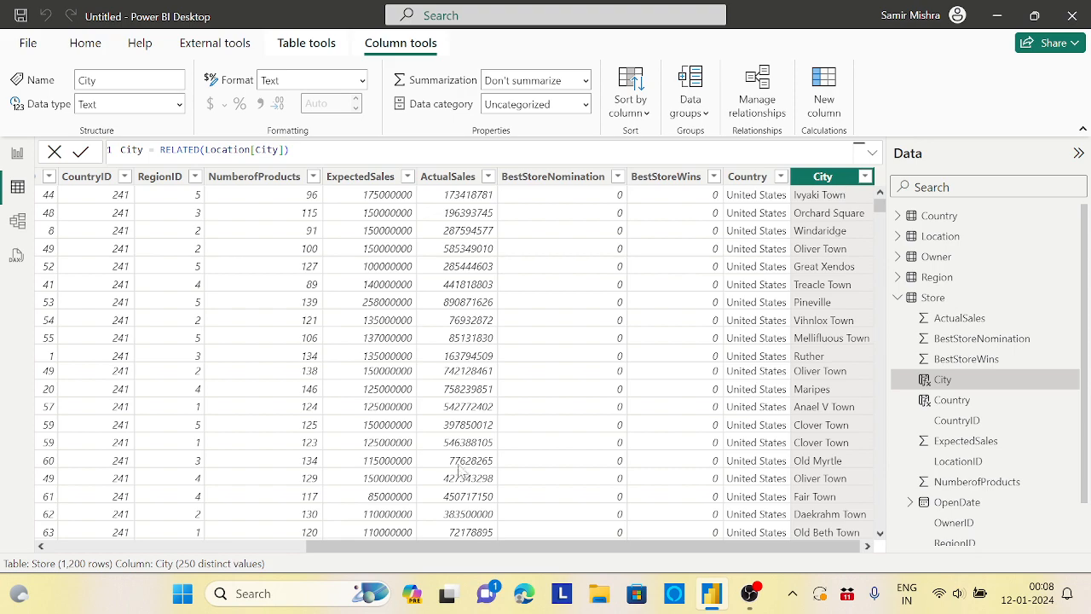
# Create a hierarchy from the Store table's calculated Country column.
pyautogui.moveTo(480, 548); pyautogui.dragTo(264, 601)
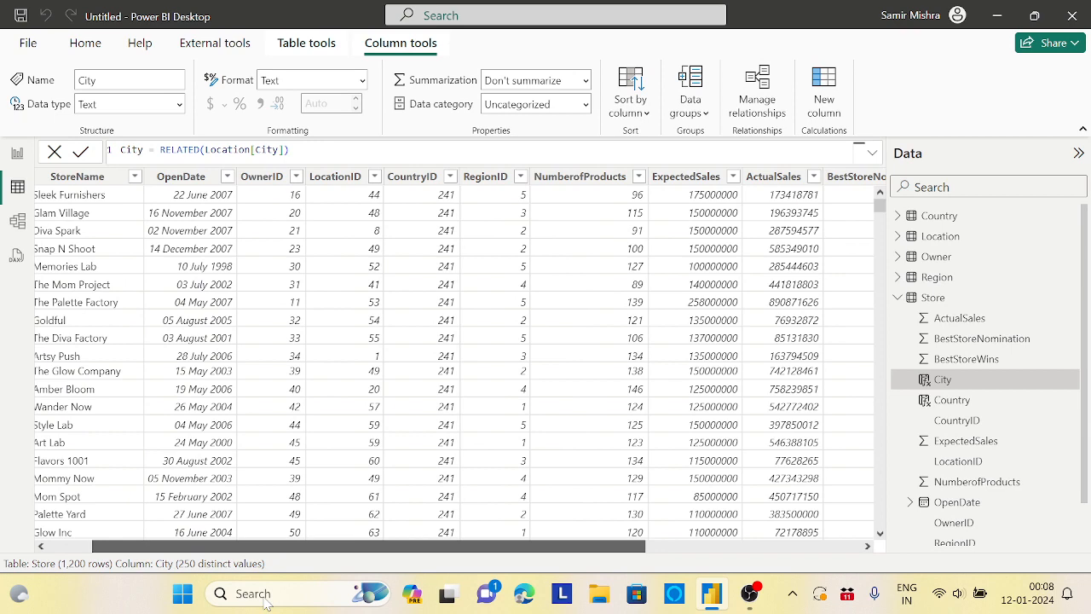
pyautogui.moveTo(267, 602); pyautogui.dragTo(380, 585)
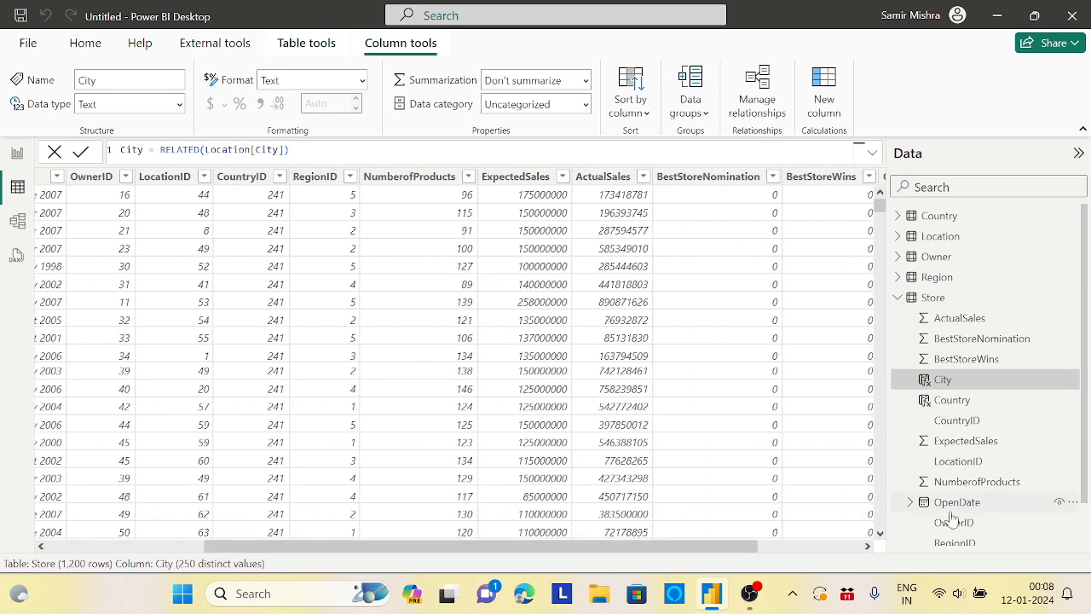
pyautogui.moveTo(1087, 394); pyautogui.dragTo(1087, 411)
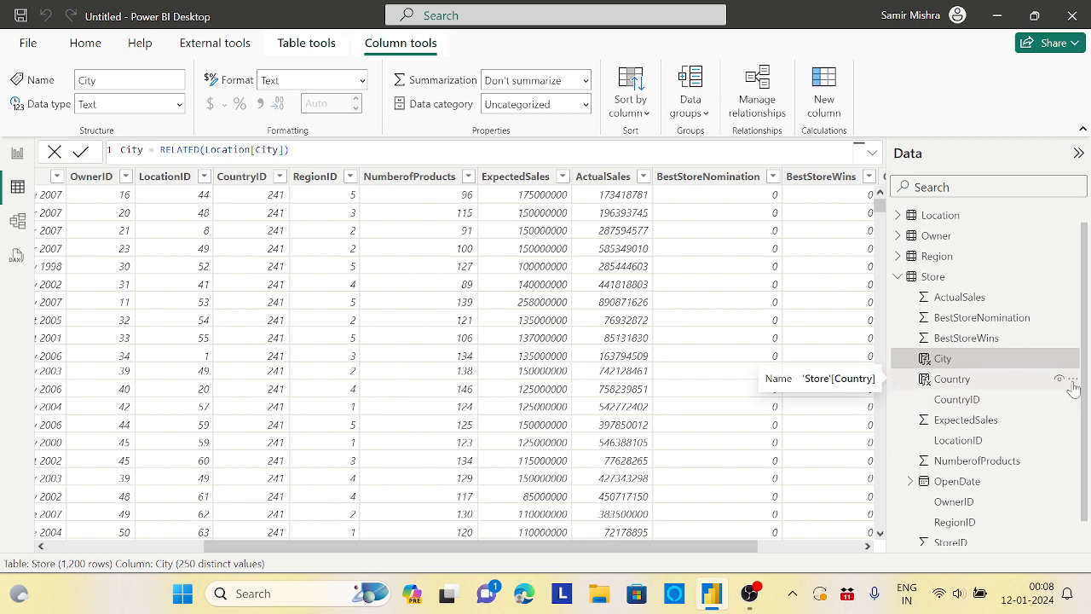
pyautogui.click(1073, 379)
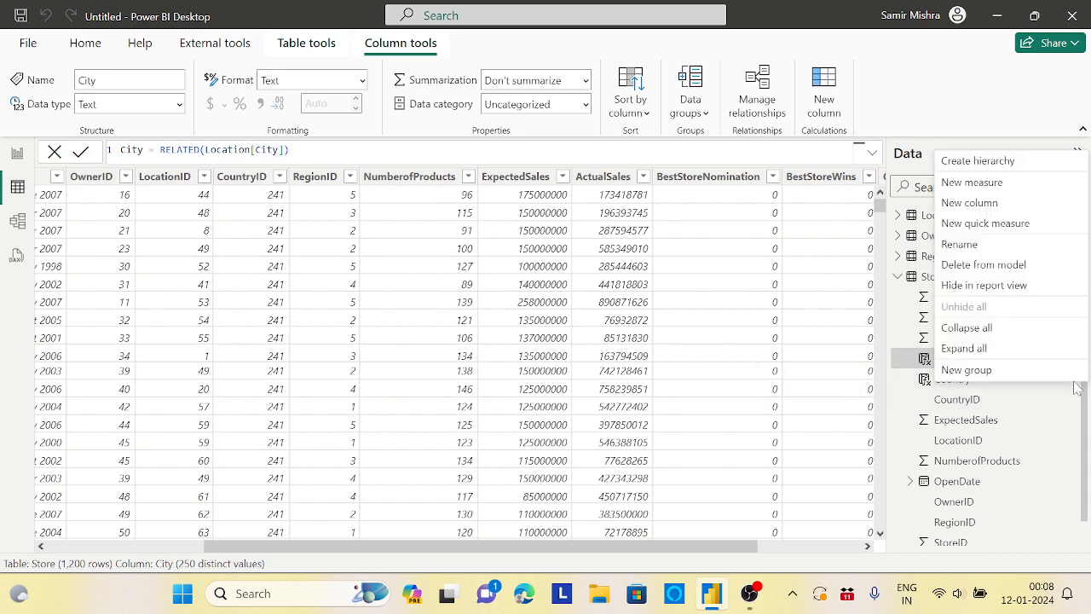
pyautogui.click(1014, 169)
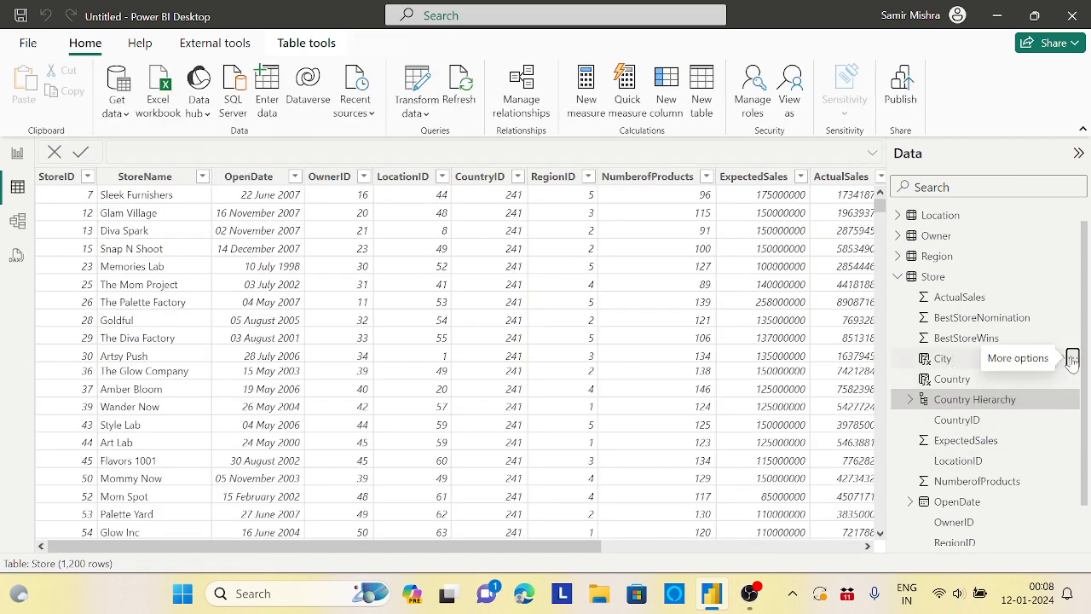
# Add the Store table's City column to the Country Hierarchy and expand the hierarchy to show its levels.
pyautogui.click(1071, 360)
pyautogui.moveTo(1013, 148)
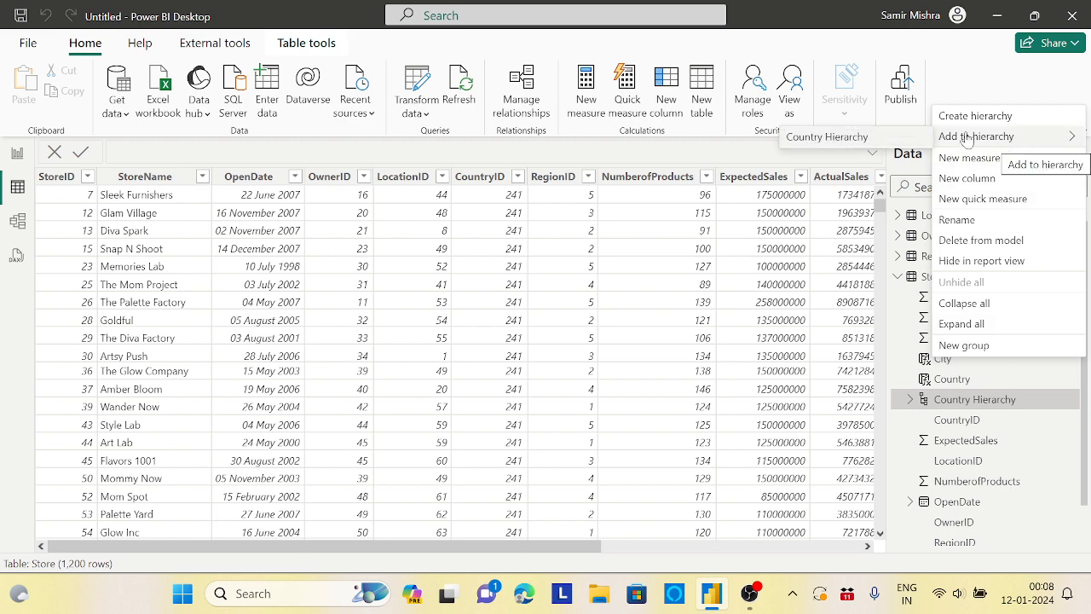
pyautogui.click(866, 142)
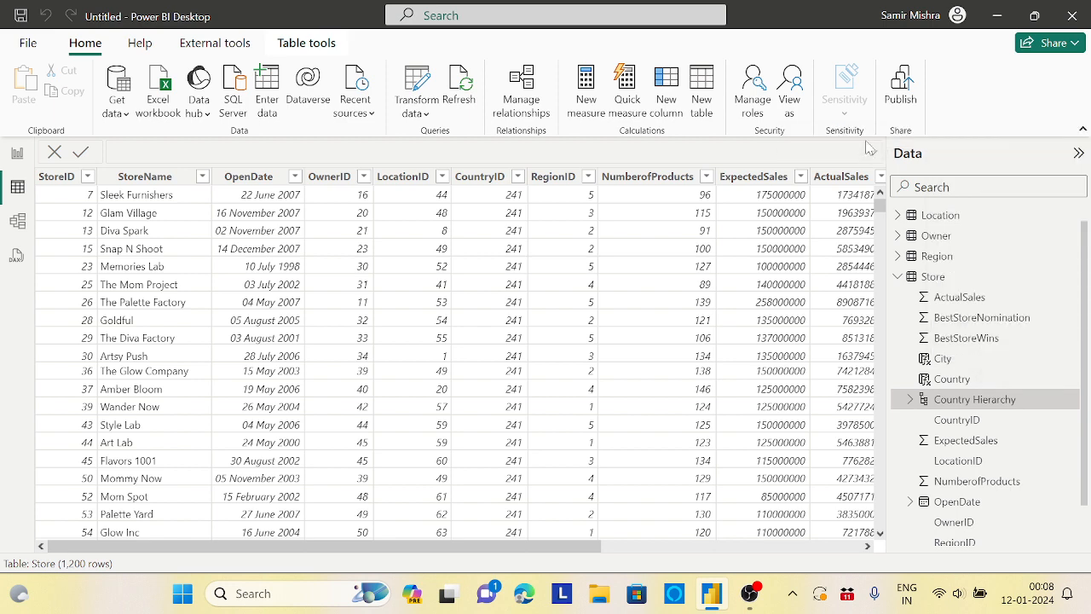
pyautogui.click(910, 399)
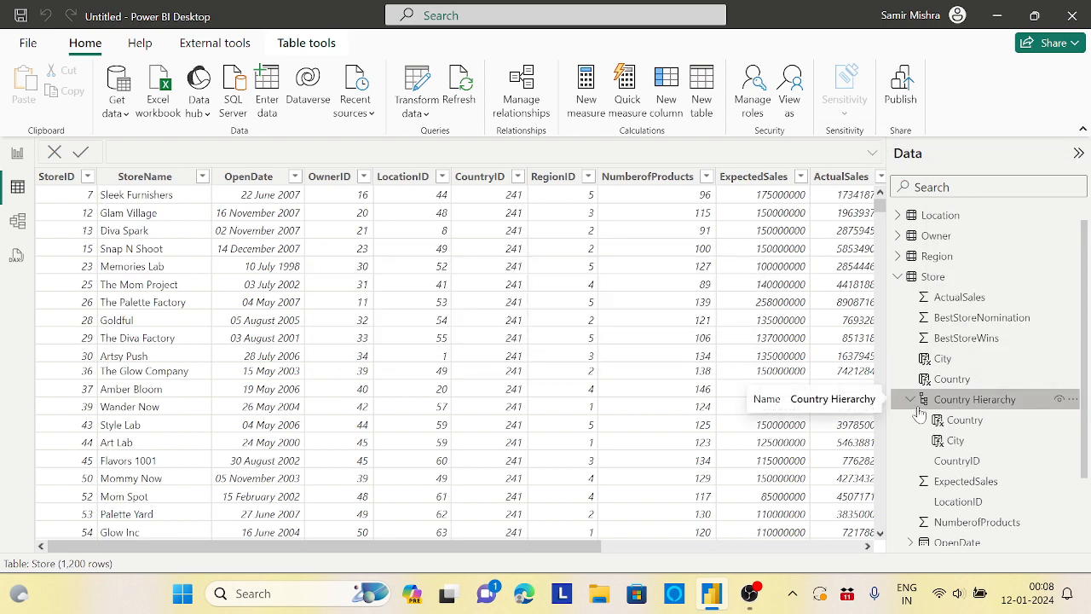
# Add the Store table's StoreName column to the Country Hierarchy as the level below City.
pyautogui.moveTo(1088, 406); pyautogui.dragTo(1088, 484)
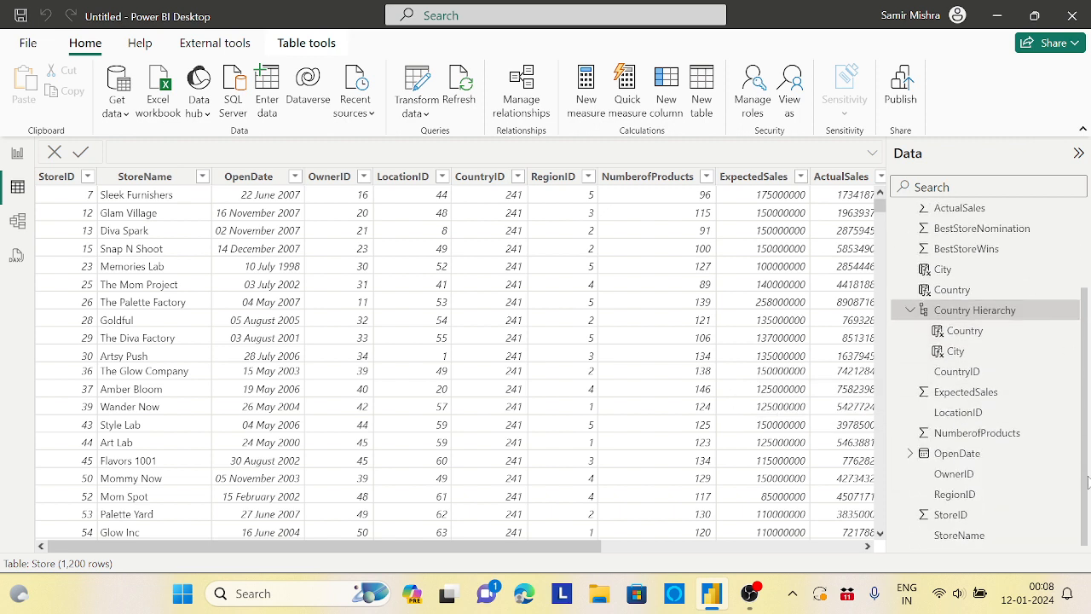
pyautogui.rightClick(1078, 544)
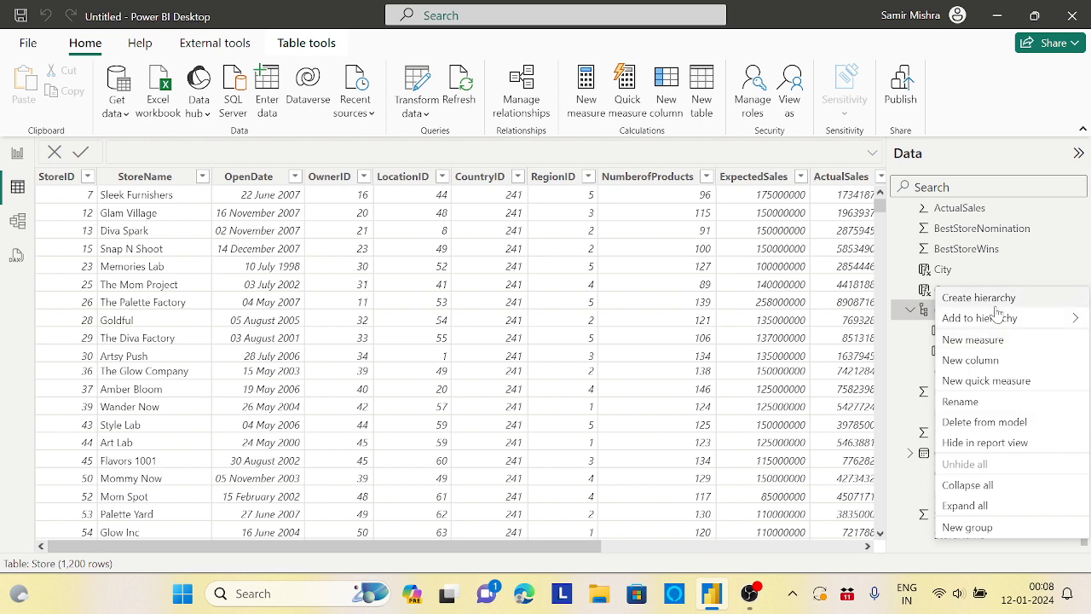
pyautogui.moveTo(996, 323)
pyautogui.click(868, 320)
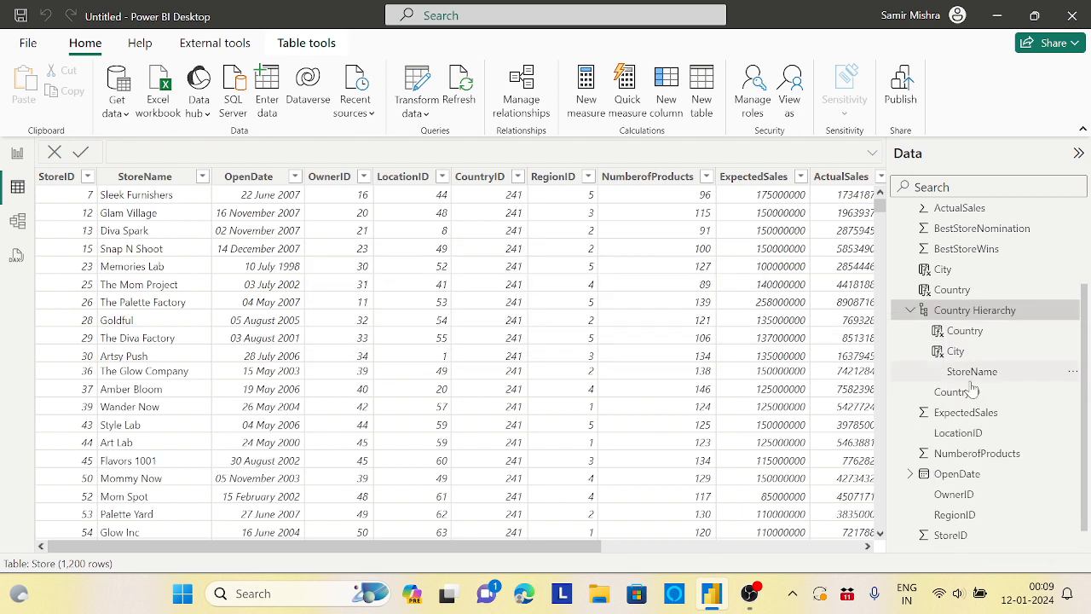
# Remove the separate Country, City and StoreName fields from the rows of the report's matrix.
pyautogui.click(17, 156)
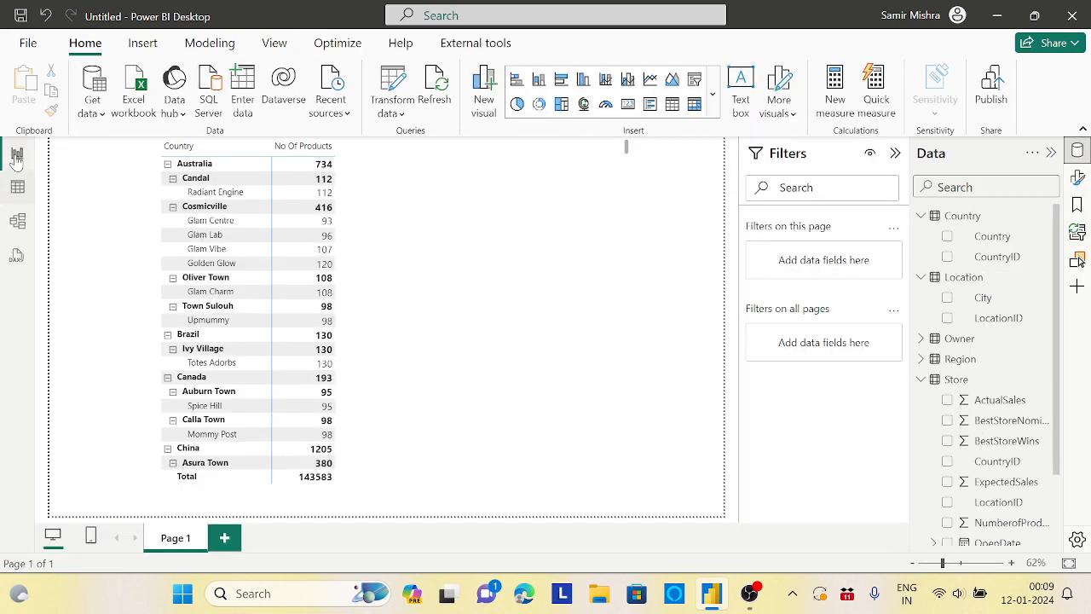
pyautogui.click(570, 300)
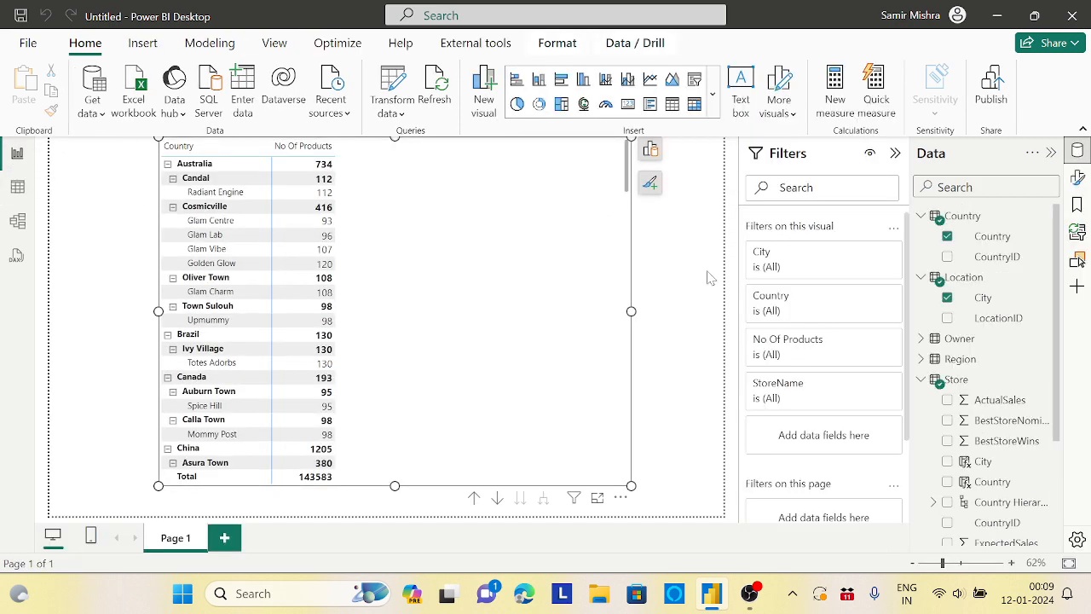
pyautogui.click(652, 154)
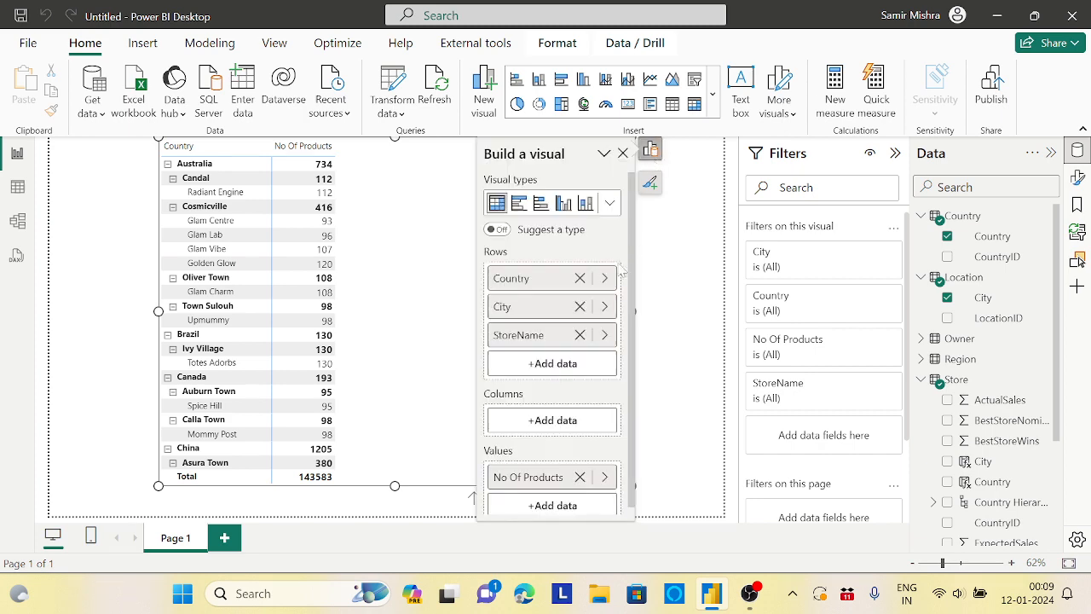
pyautogui.click(583, 278)
pyautogui.click(583, 278)
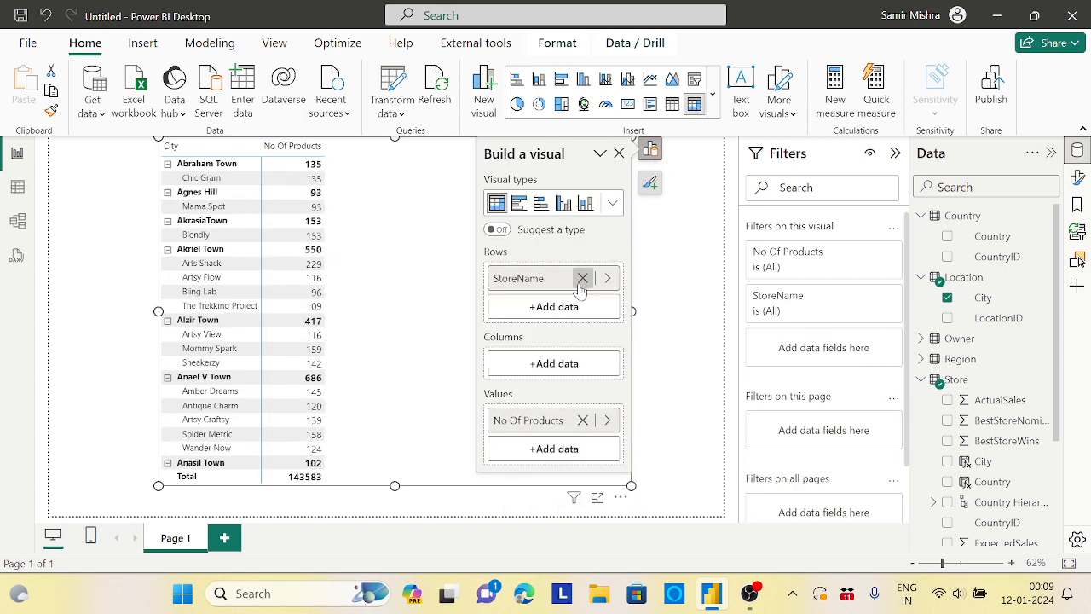
pyautogui.click(583, 278)
# Add the Store table's Country Hierarchy to the matrix rows and expand the matrix down through all hierarchy levels.
pyautogui.click(565, 287)
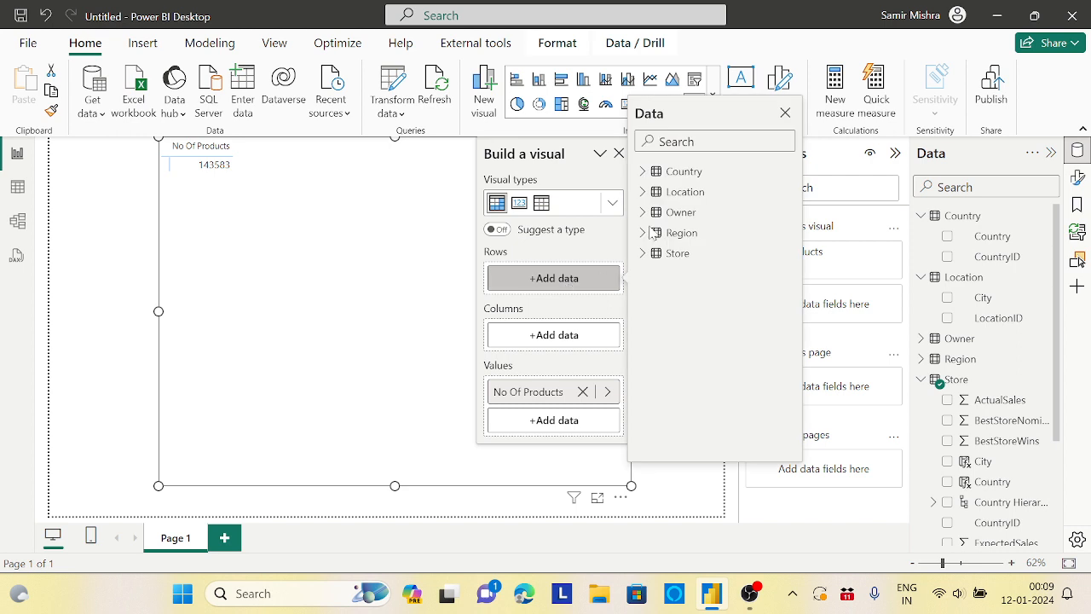
pyautogui.click(643, 254)
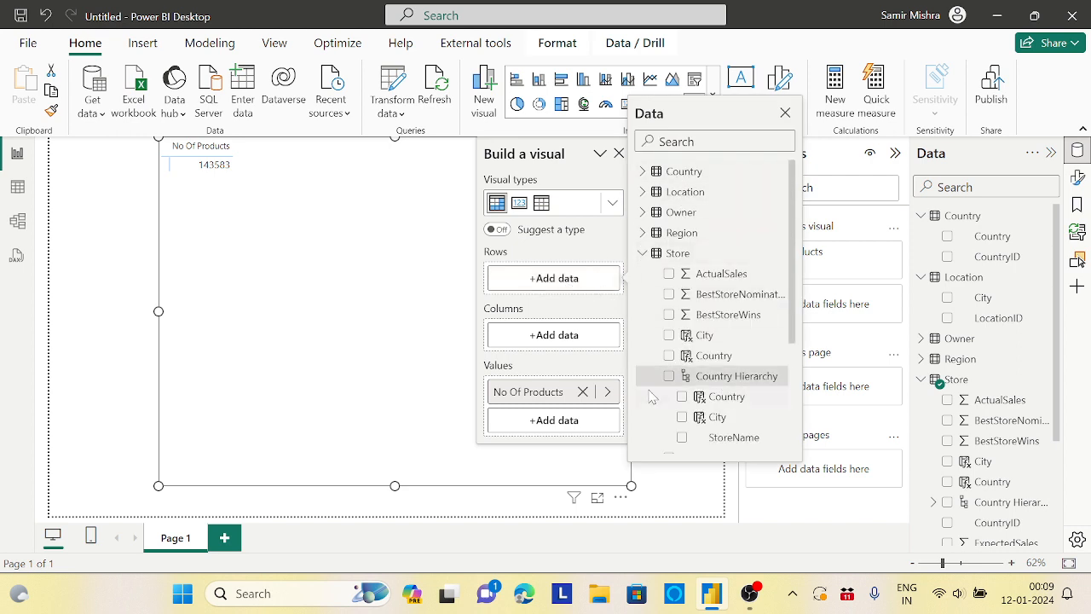
pyautogui.click(673, 377)
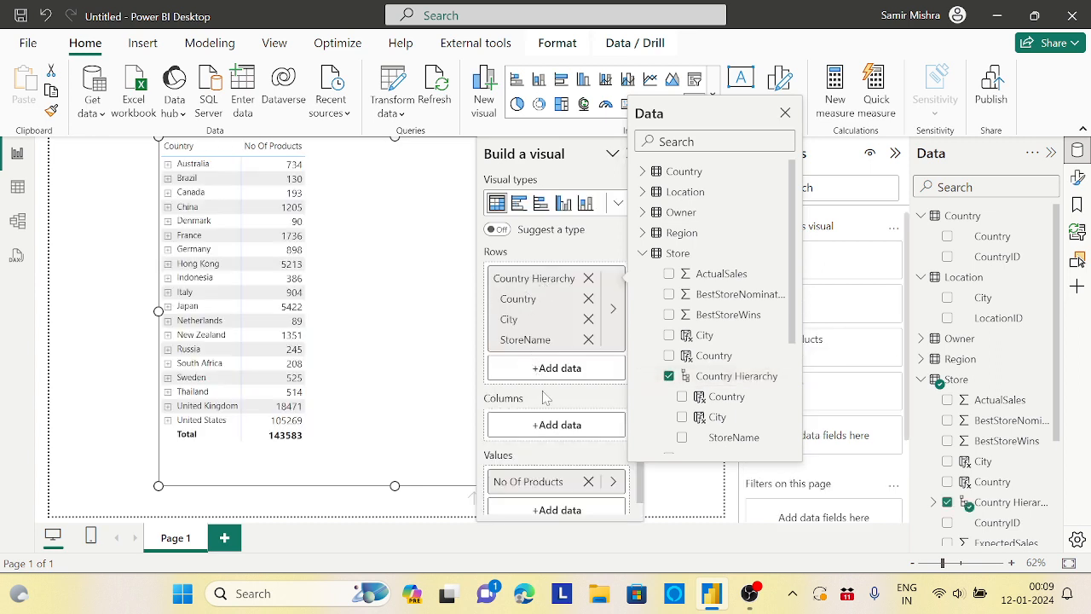
pyautogui.click(404, 305)
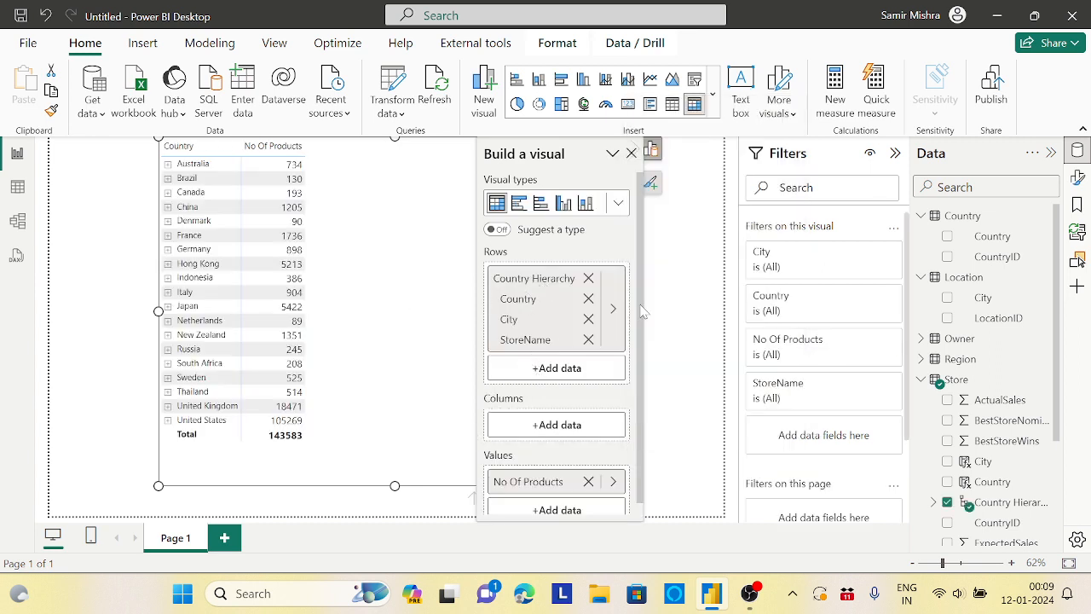
pyautogui.click(631, 154)
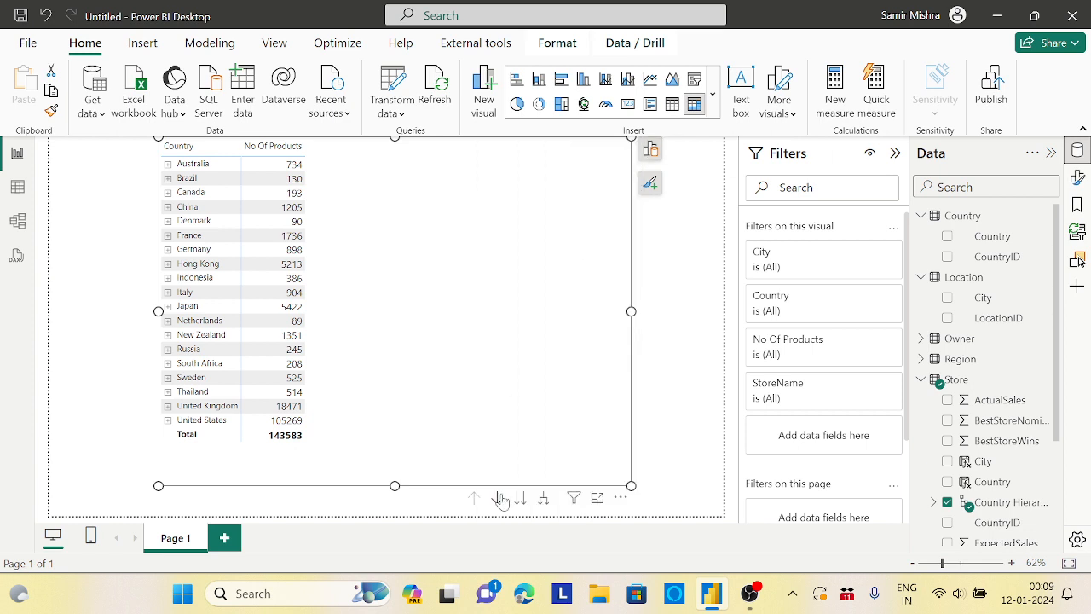
pyautogui.click(543, 497)
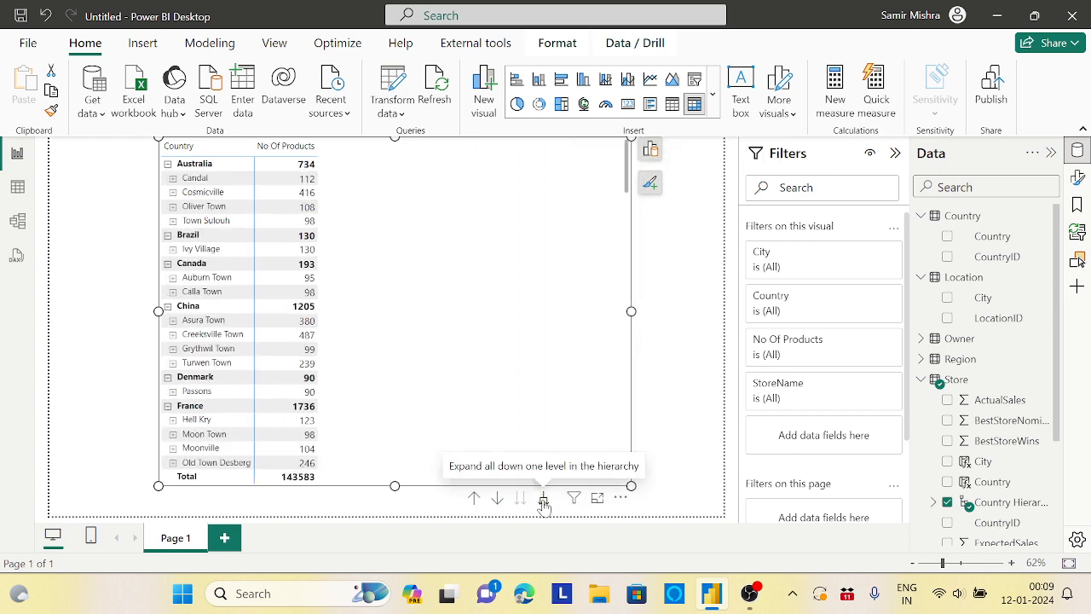
pyautogui.click(543, 502)
# Examine the Store table's data, its calculated City column and the Country Hierarchy levels in the table view.
pyautogui.click(17, 187)
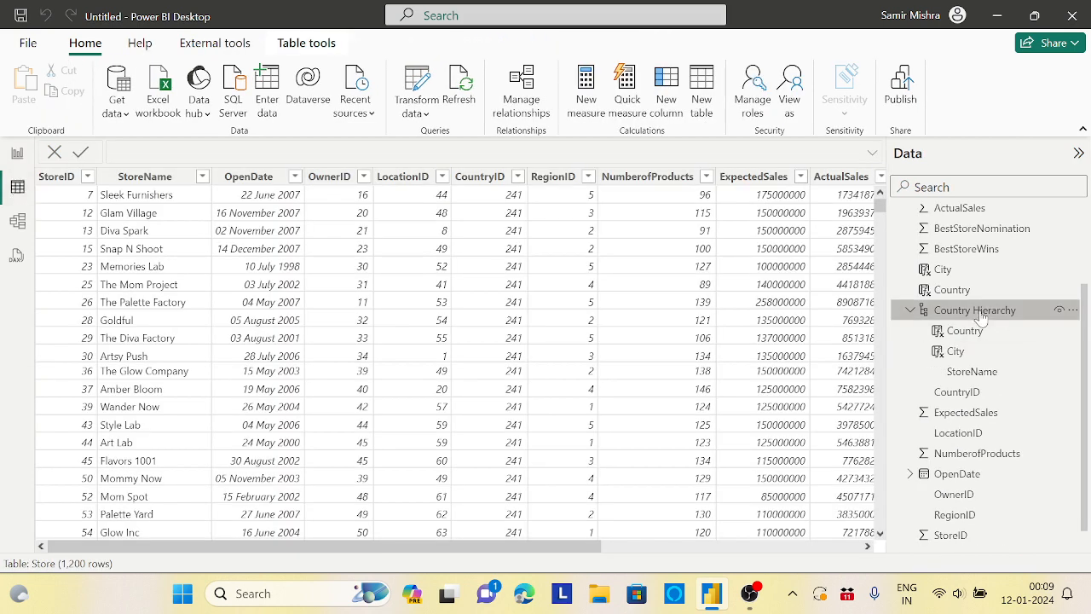
pyautogui.click(948, 271)
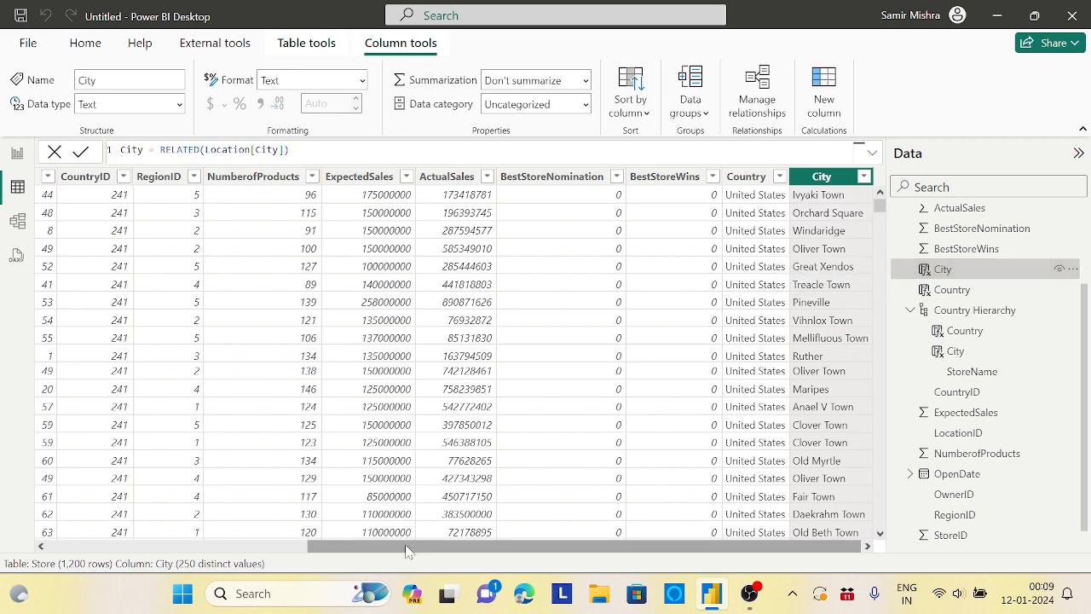
pyautogui.moveTo(408, 548); pyautogui.dragTo(98, 580)
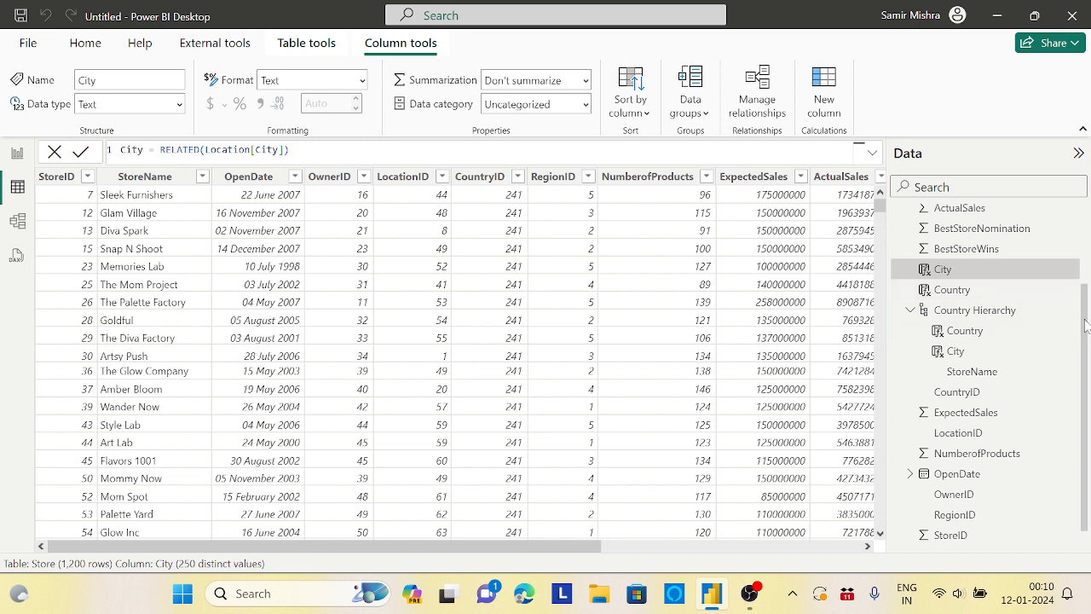
pyautogui.scroll(3, 1086, 324)
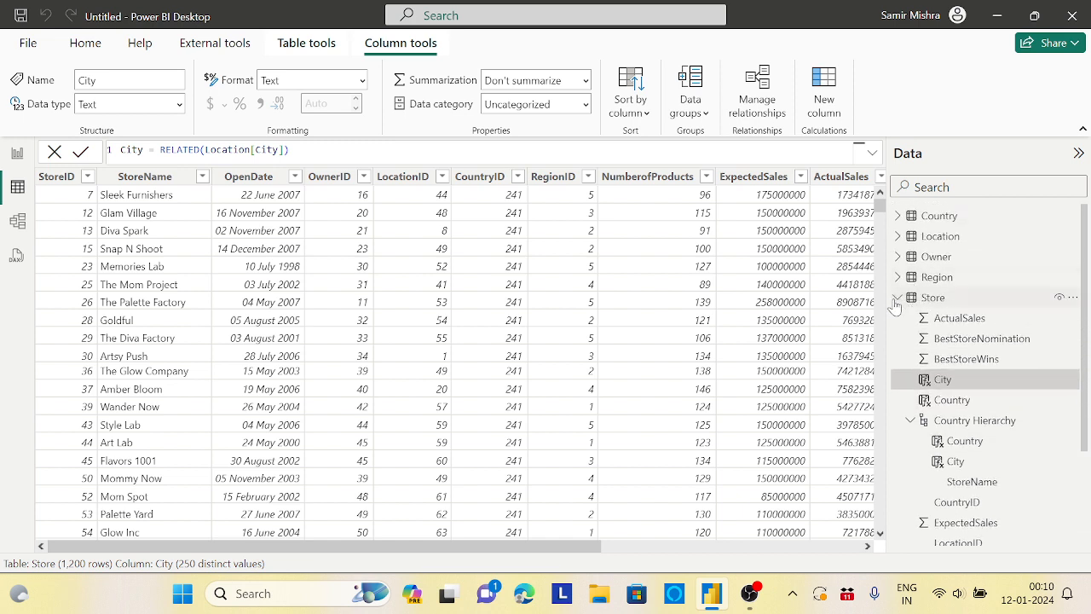
pyautogui.click(896, 299)
pyautogui.click(896, 300)
pyautogui.scroll(-2, 1086, 351)
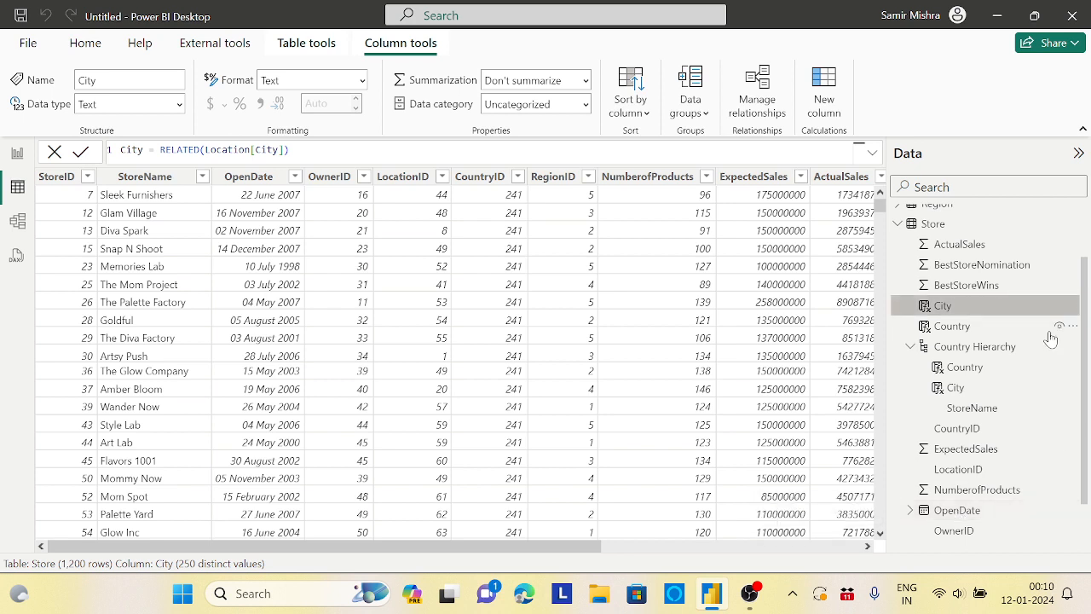
pyautogui.scroll(2, 1089, 282)
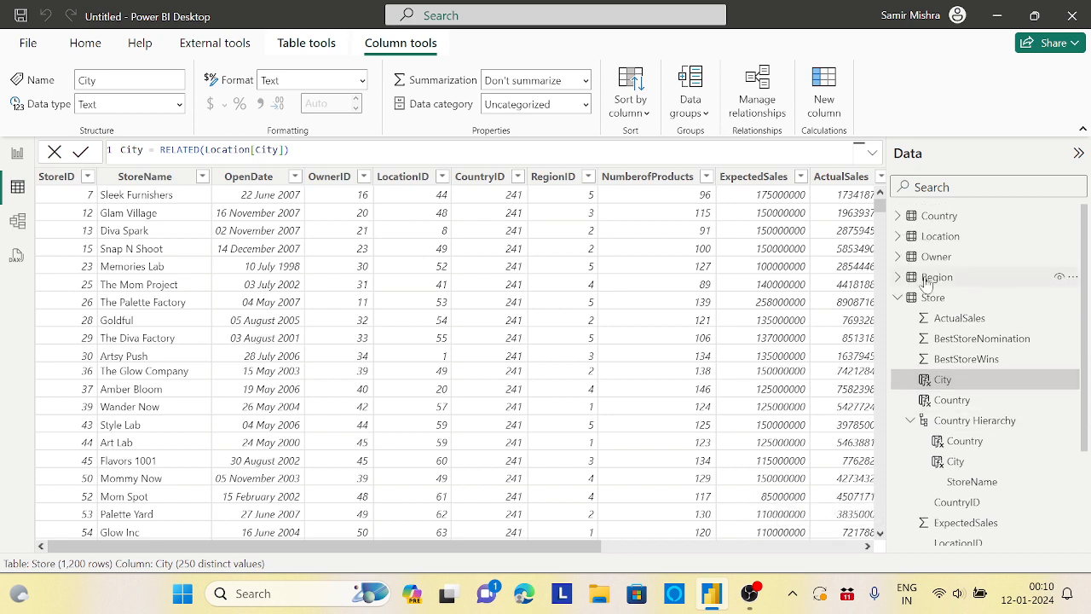
# Start a new calculated column in the Store table named Age of the Owner, using the DATEDIFF function.
pyautogui.click(898, 257)
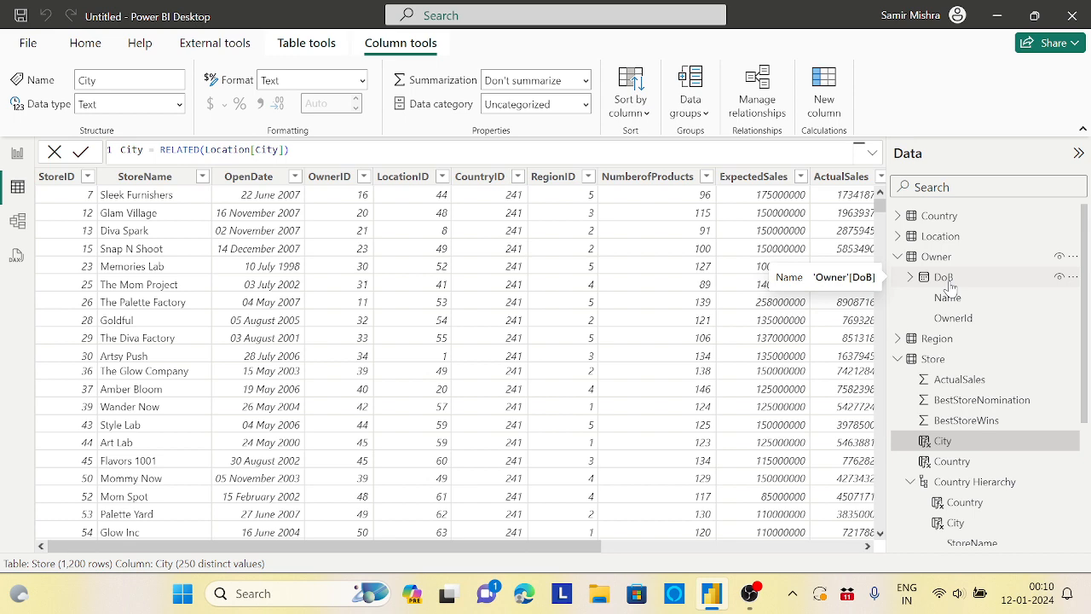
pyautogui.click(825, 82)
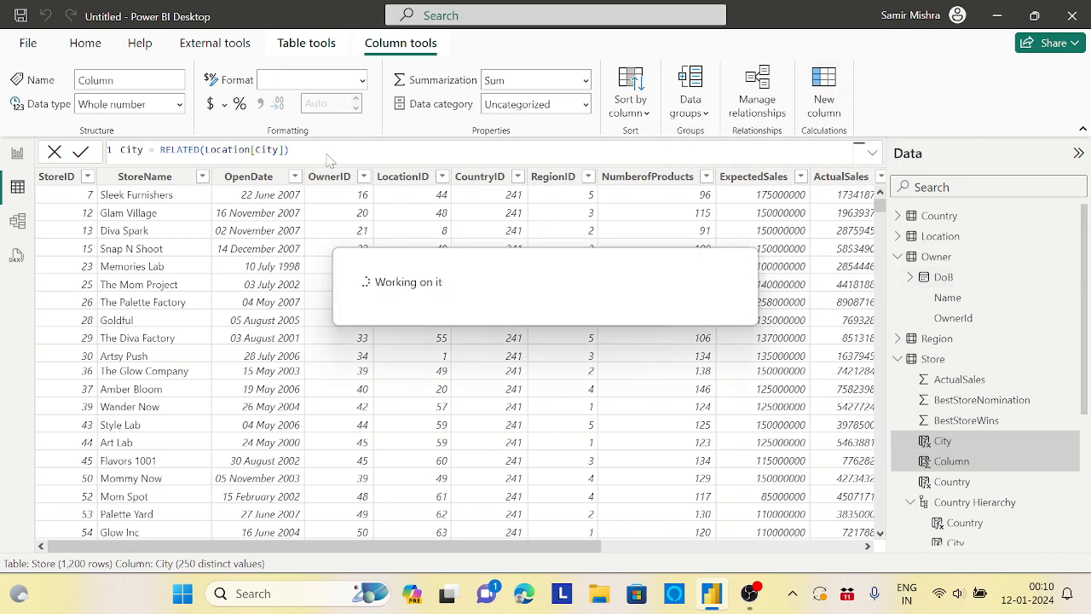
pyautogui.write('A')
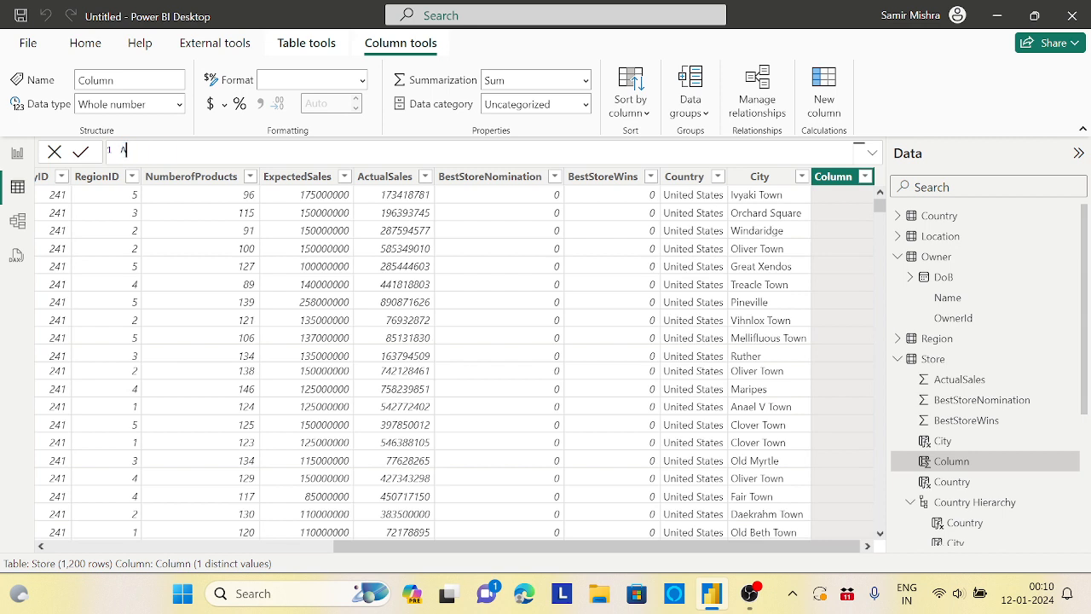
pyautogui.write('ge of the Owner= datedif')
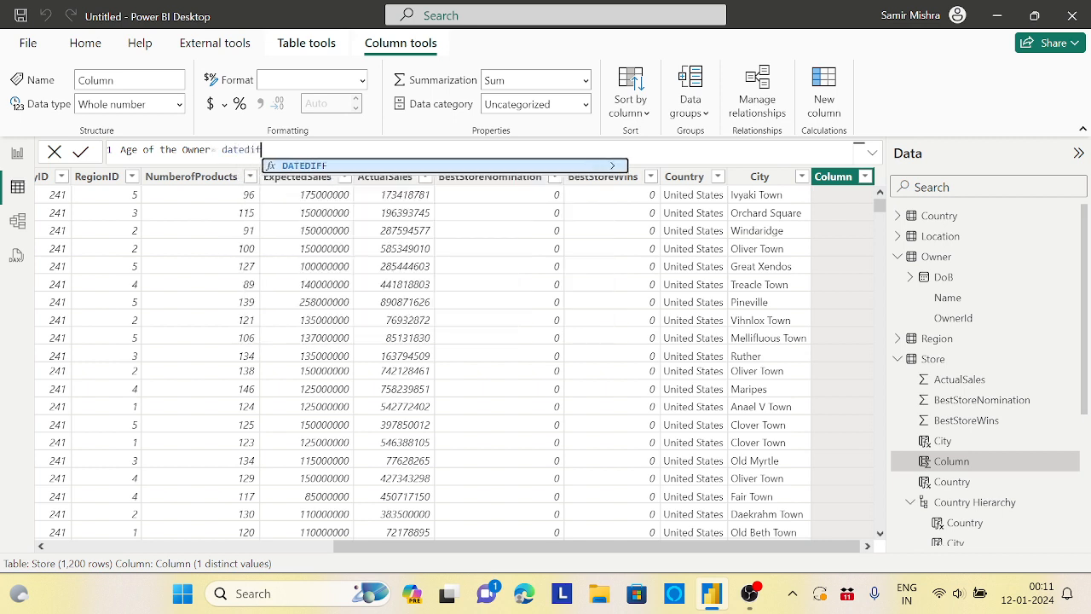
pyautogui.press('Tab')
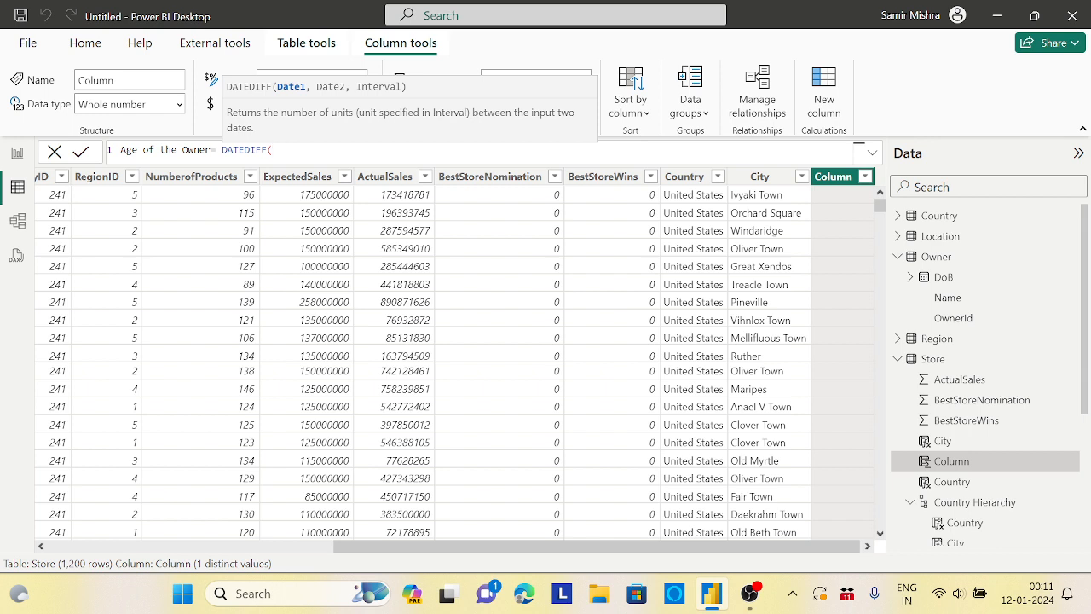
# Enter RELATED(Owner[DoB]) as the first date argument of the DATEDIFF formula.
pyautogui.write('do')
pyautogui.press('BackSpace')
pyautogui.press('BackSpace')
pyautogui.write('dob')
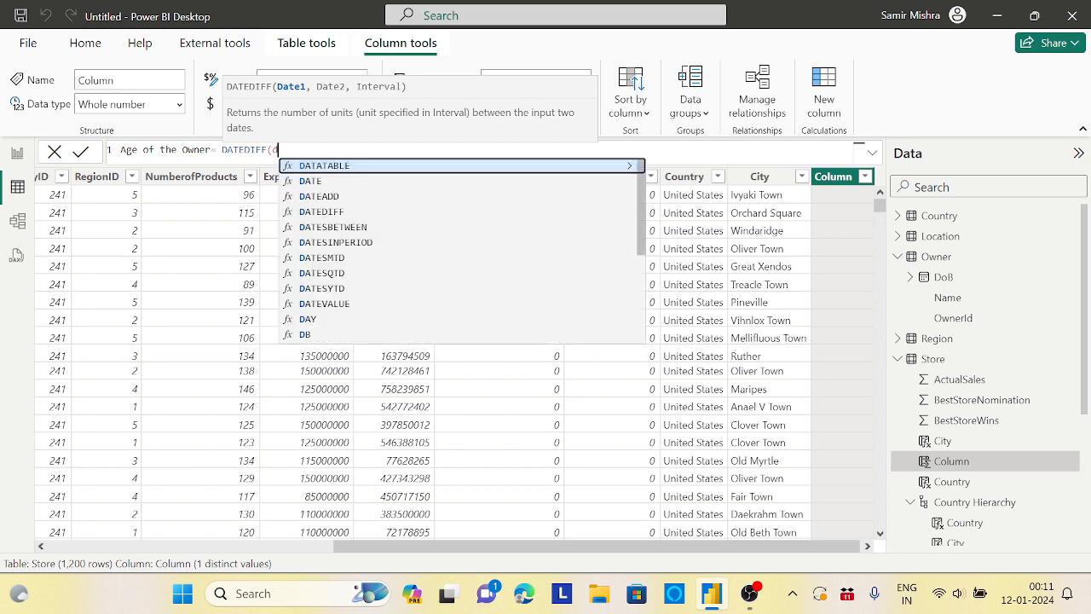
pyautogui.press('BackSpace')
pyautogui.press('BackSpace')
pyautogui.press('BackSpace')
pyautogui.write('rel')
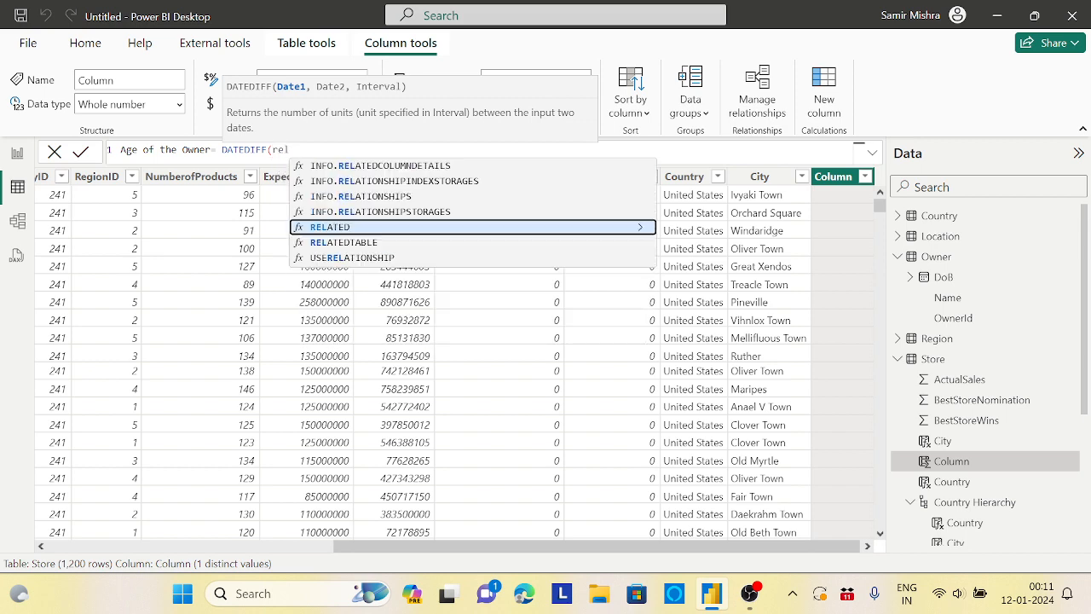
pyautogui.press('Tab')
pyautogui.write('d')
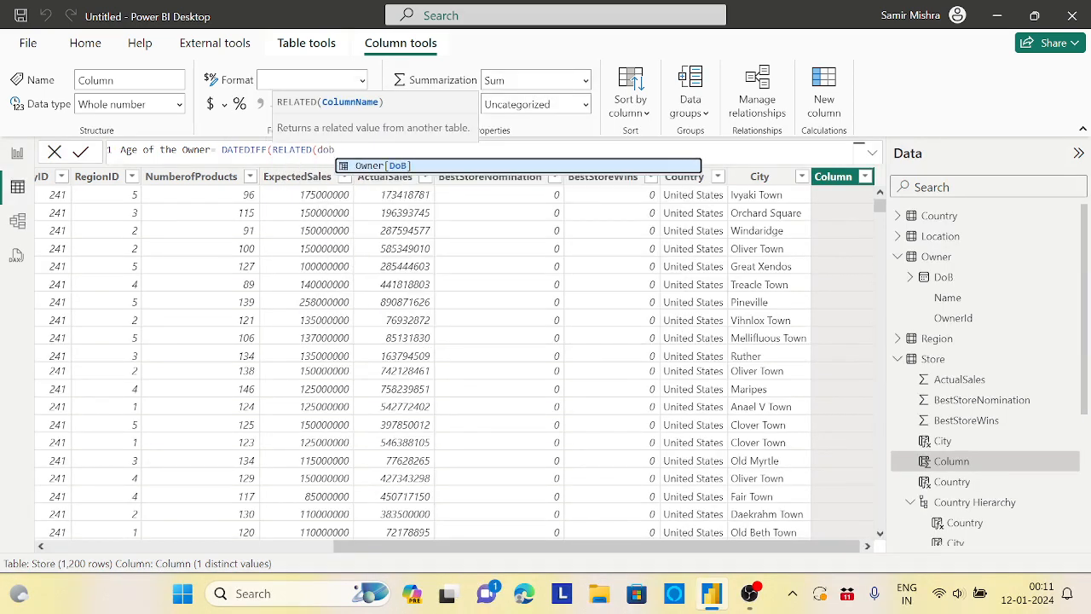
pyautogui.click(402, 179)
pyautogui.write(')')
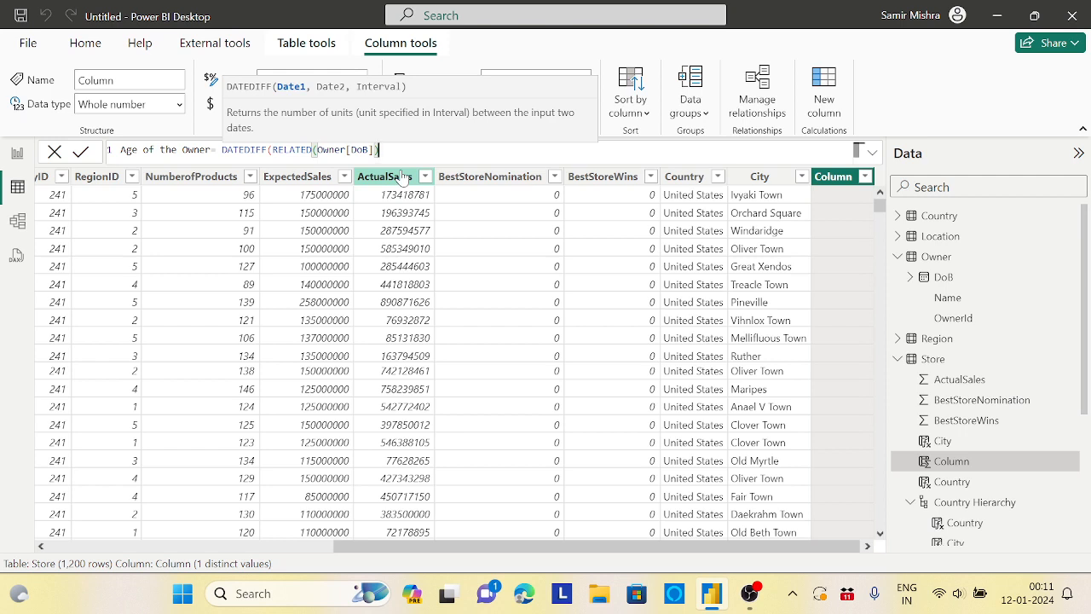
# Complete the DATEDIFF formula with Store[OpenDate] as the second date and DAY as the interval, and commit the column.
pyautogui.write(',open')
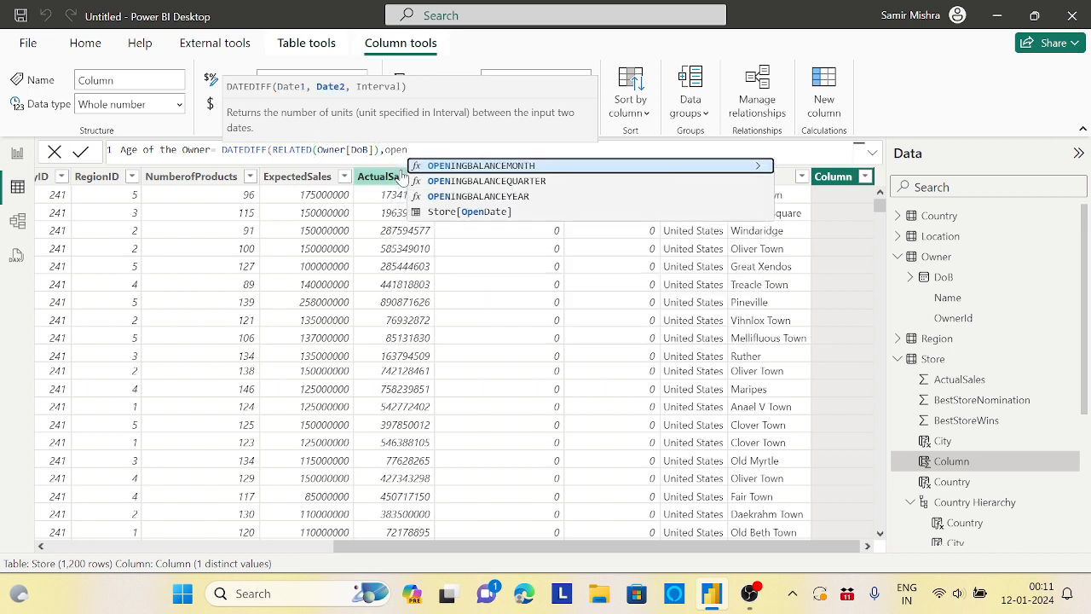
pyautogui.click(477, 212)
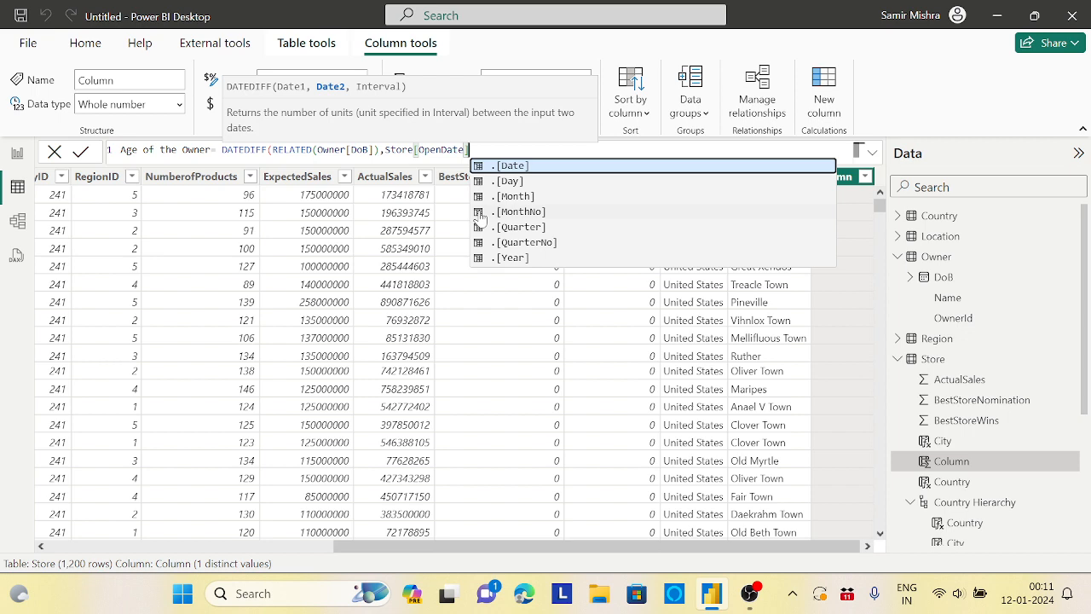
pyautogui.write('],')
pyautogui.press('Tab')
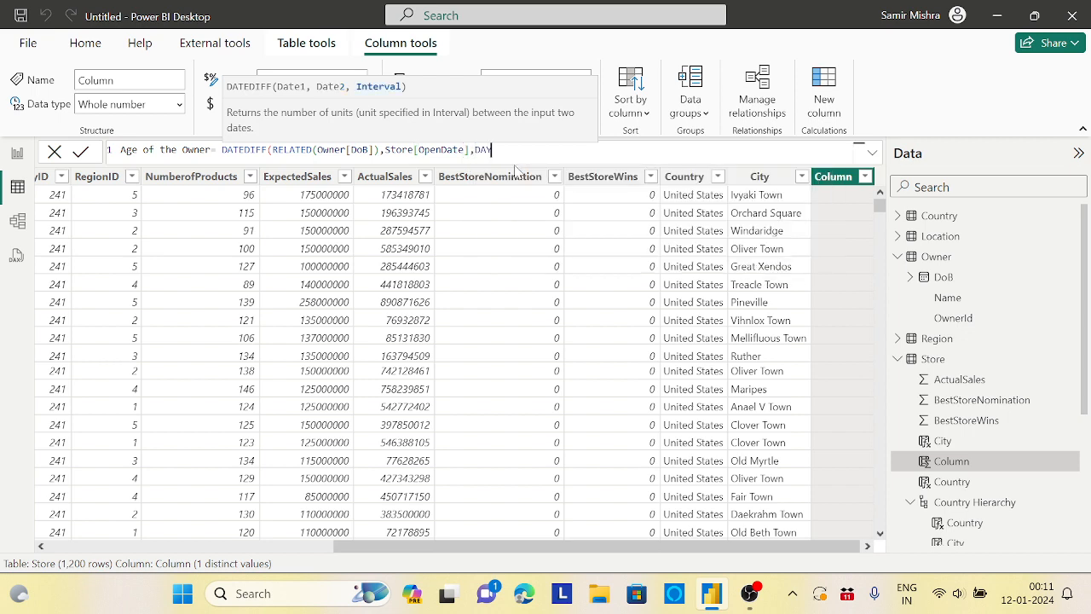
pyautogui.write(')')
pyautogui.press('Return')
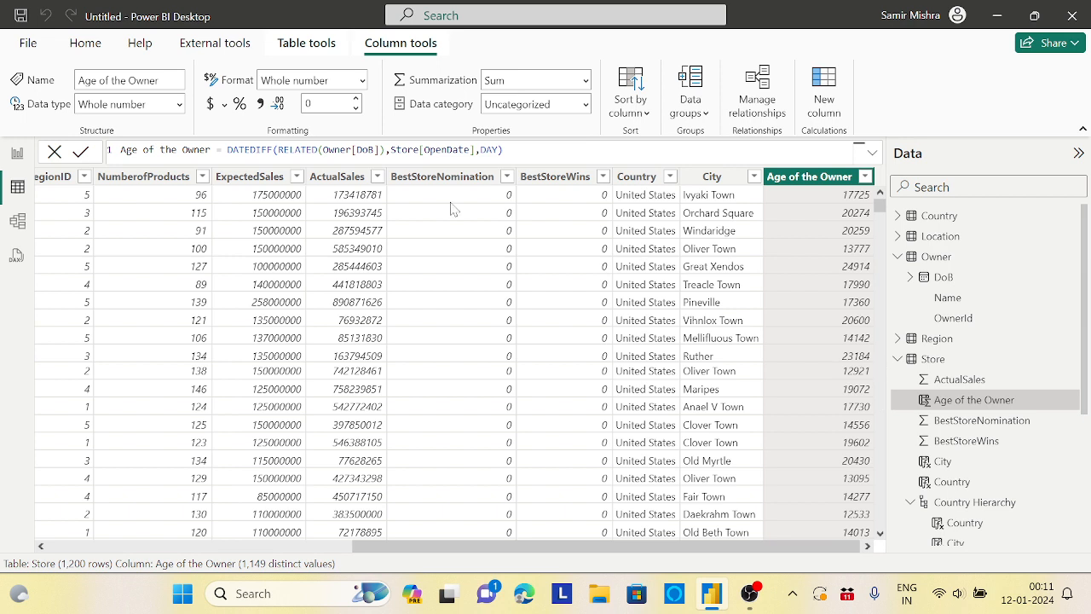
pyautogui.moveTo(278, 150); pyautogui.dragTo(385, 150)
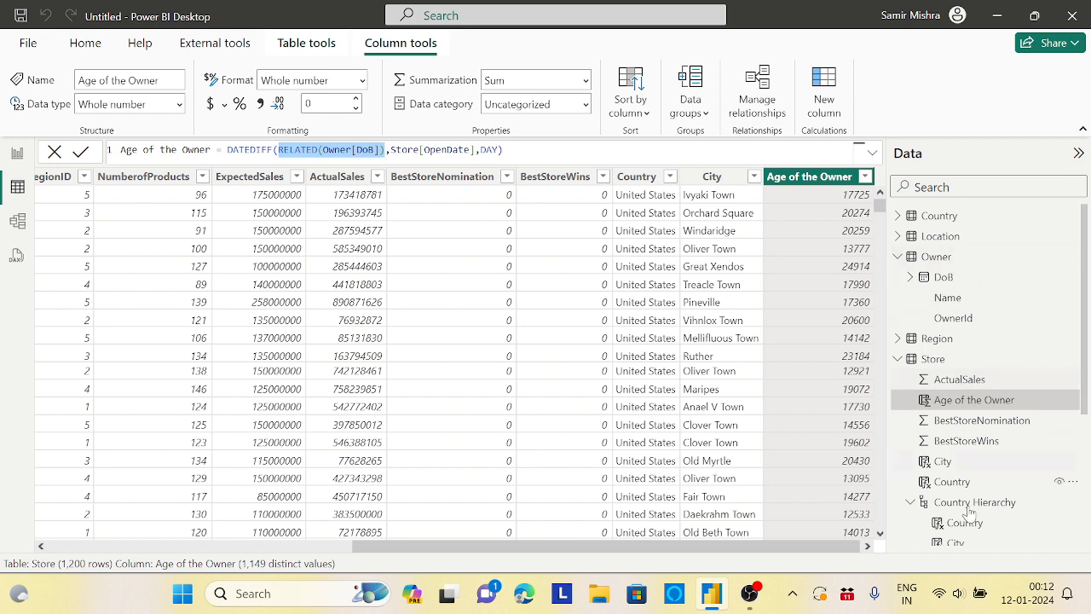
pyautogui.moveTo(1086, 324); pyautogui.dragTo(1087, 387)
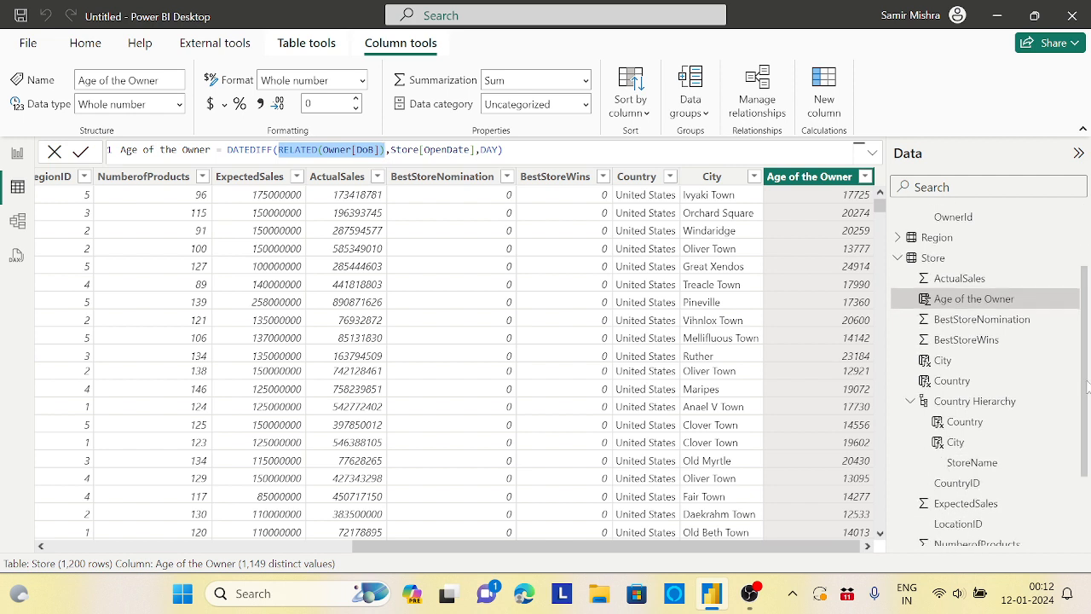